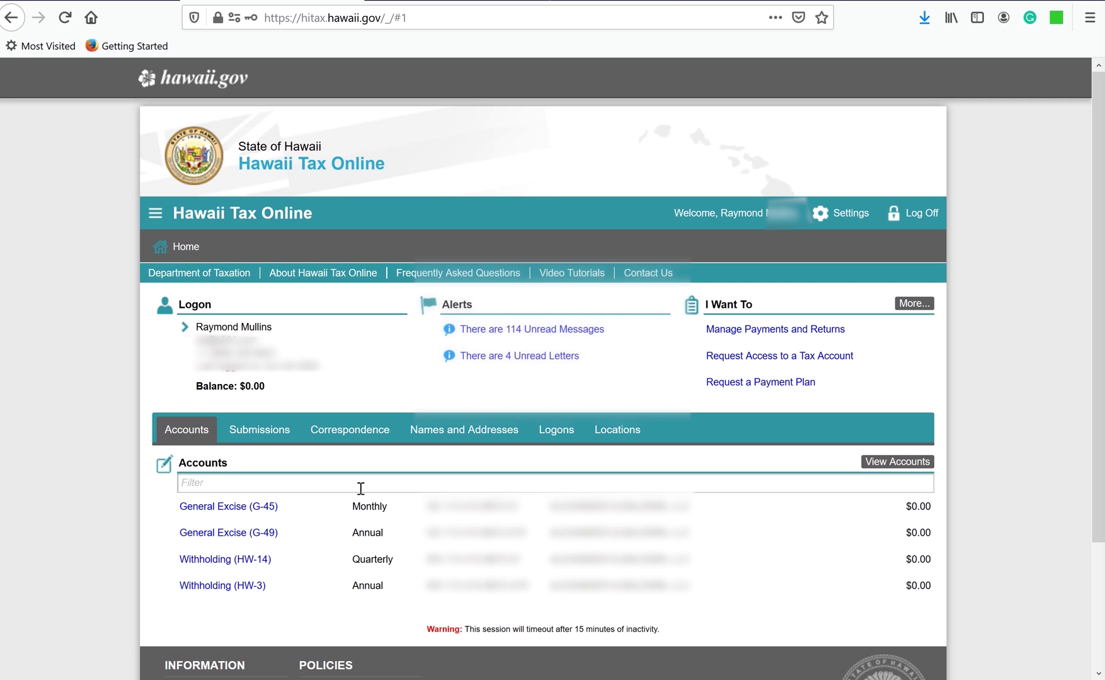
- Enter 500 as the sublease subtotal in Excel cell F8, giving 23.56 GET and a 523.56 total
key("alt+Tab")
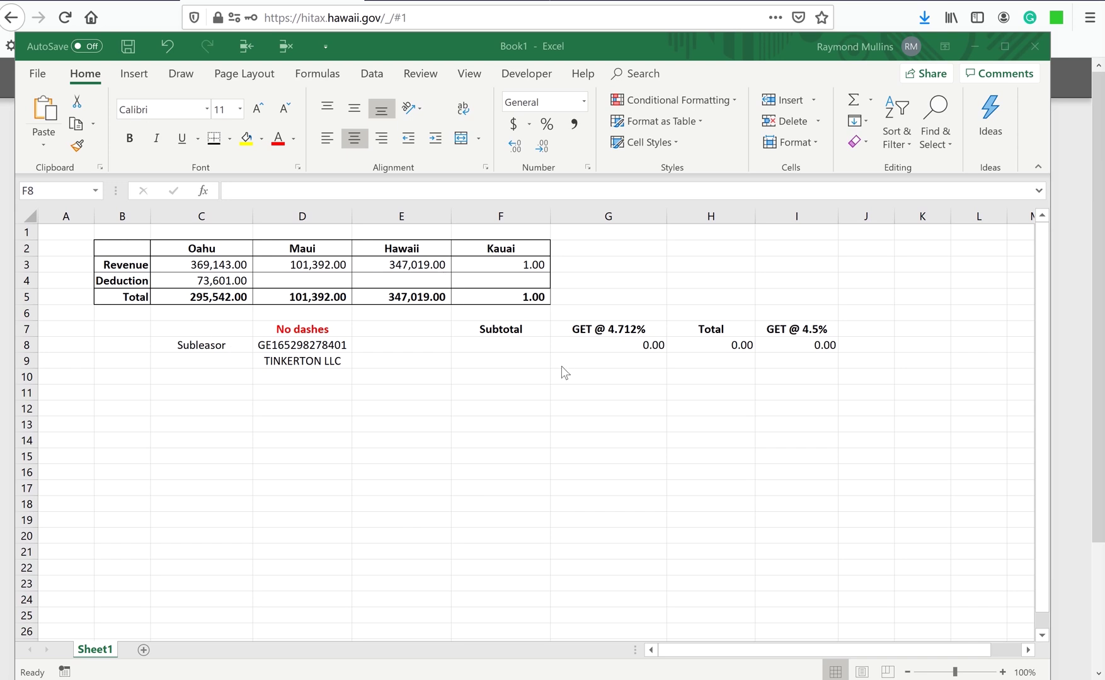
left_click(485, 344)
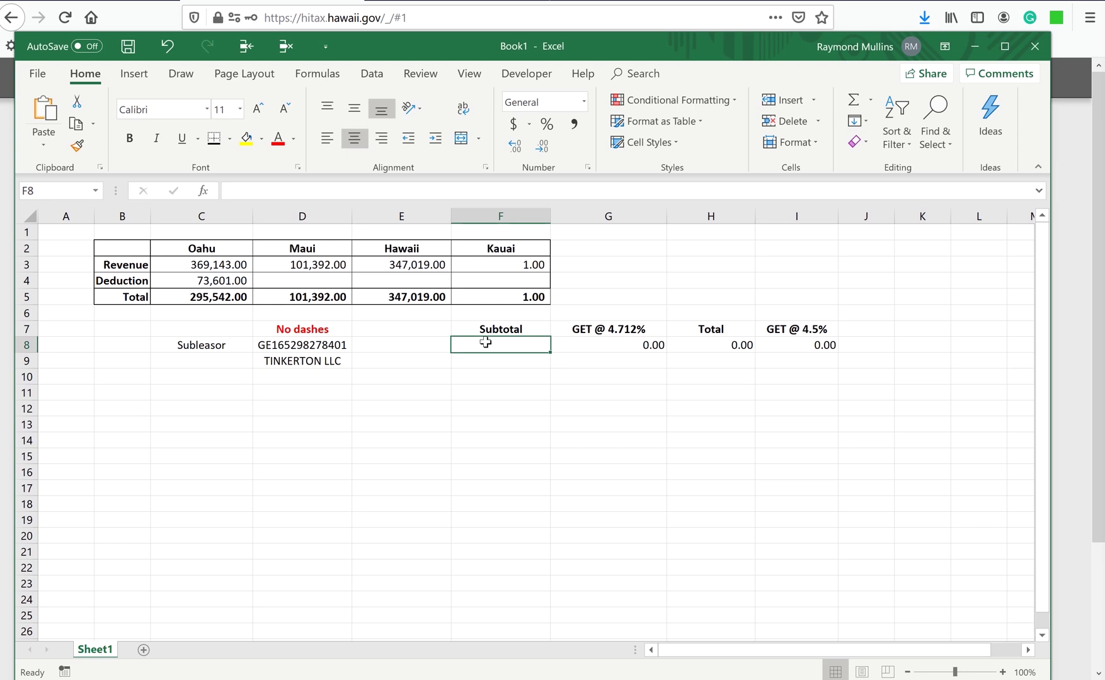
type("500")
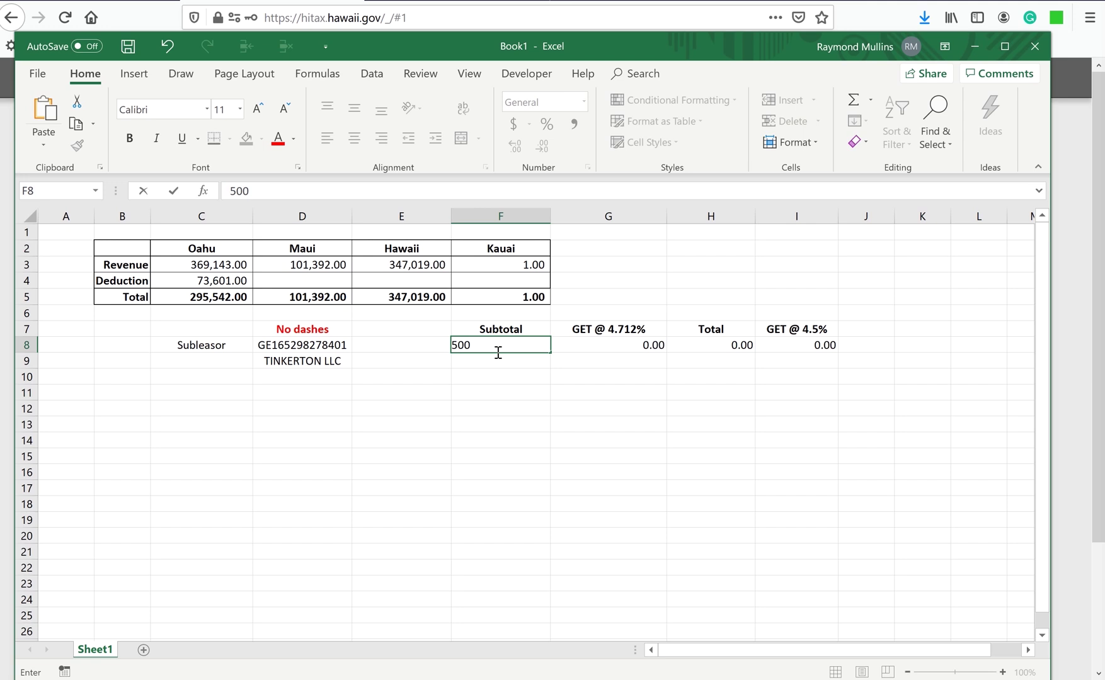
key("Return")
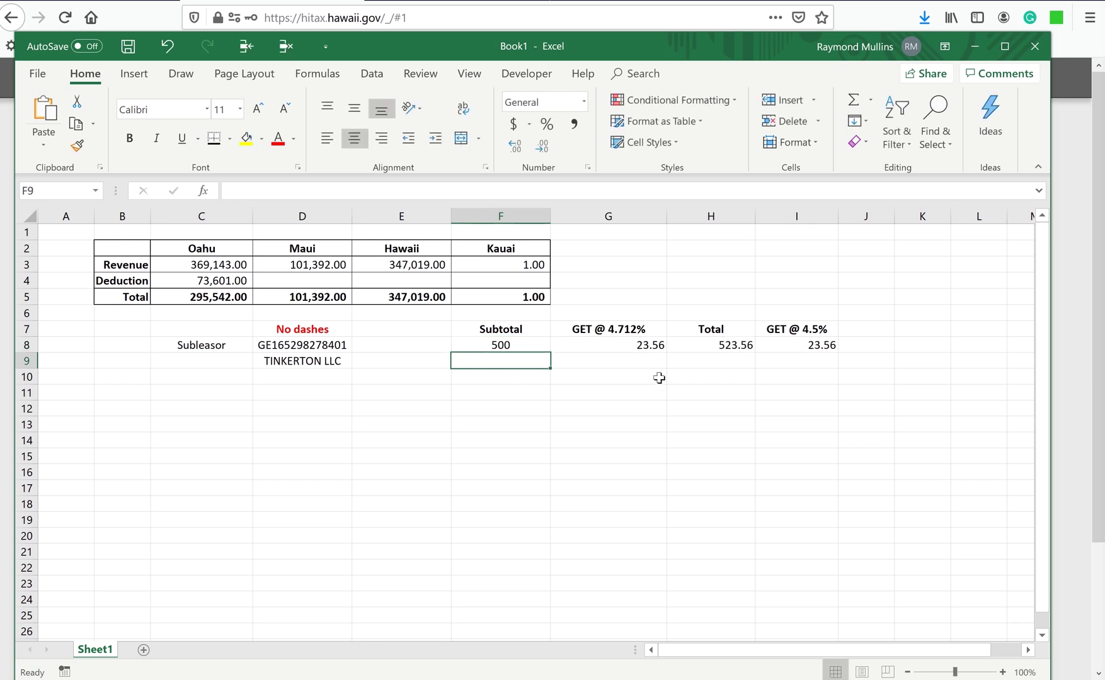
left_click(704, 342)
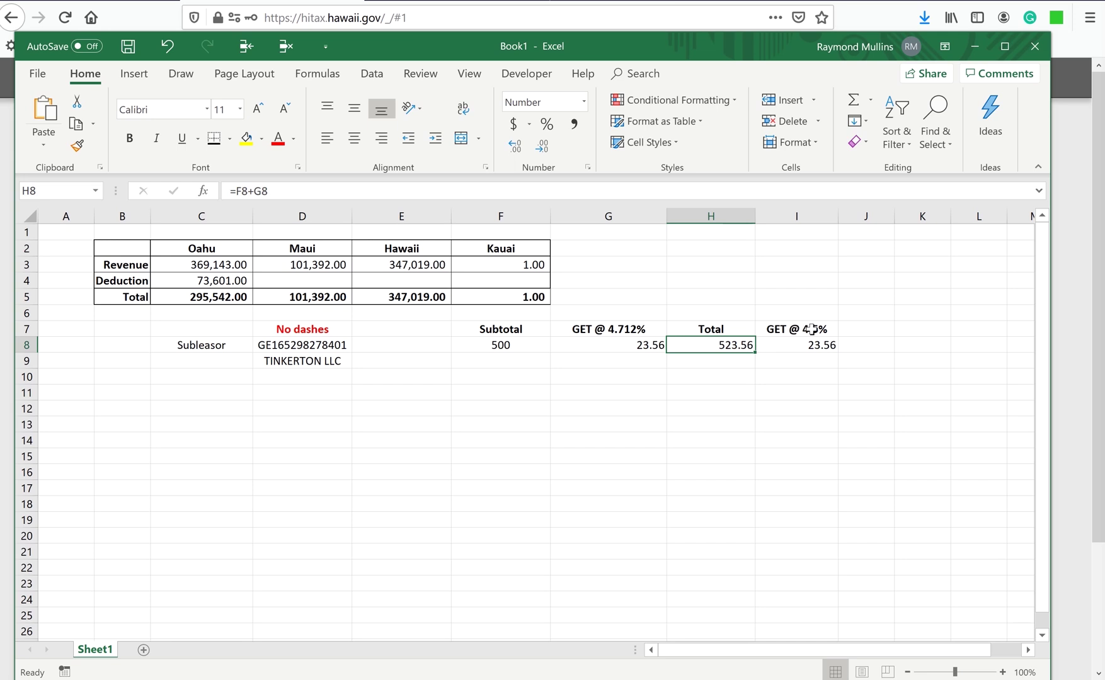
left_click(640, 346)
left_click(787, 343)
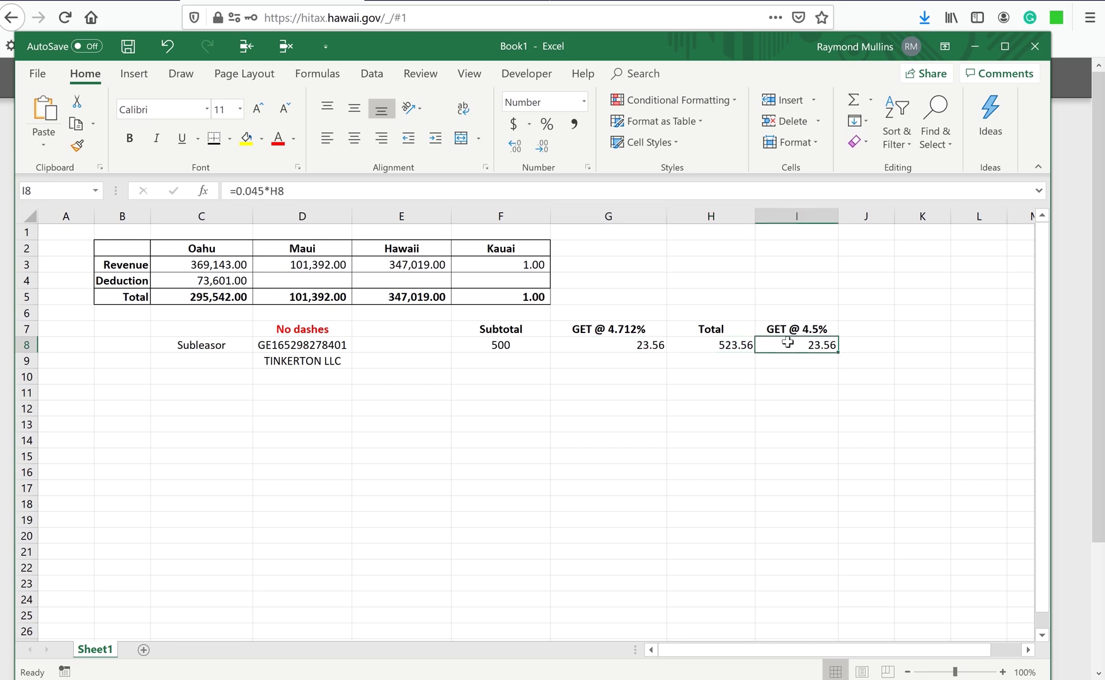
left_click(609, 347)
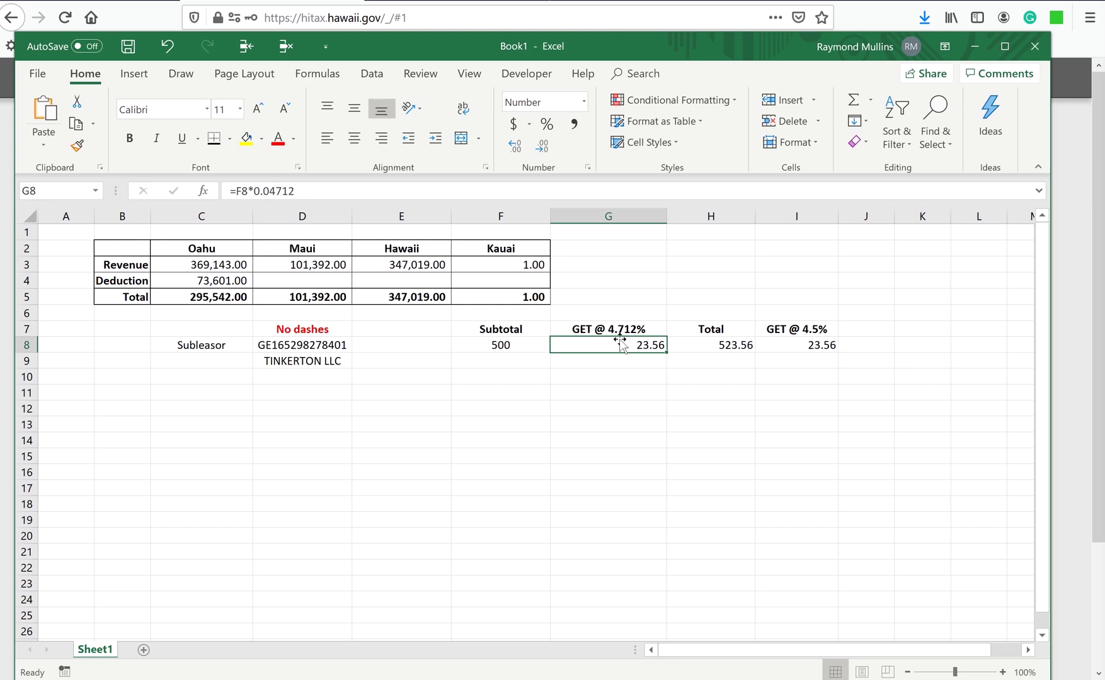
left_click(808, 345)
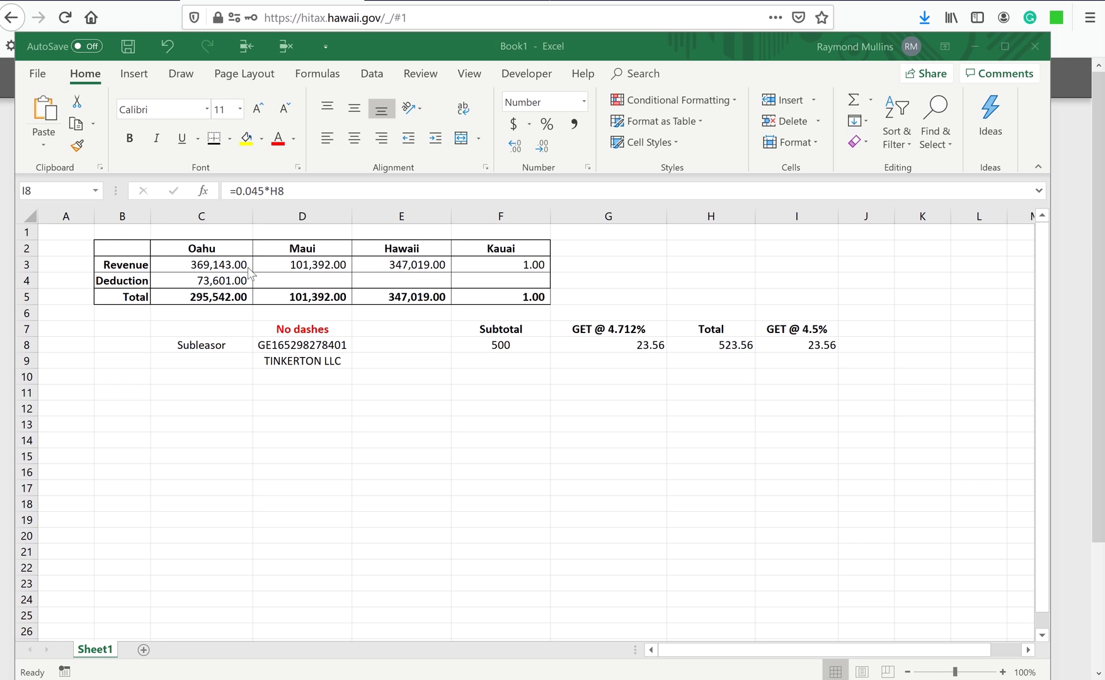
left_click(200, 277)
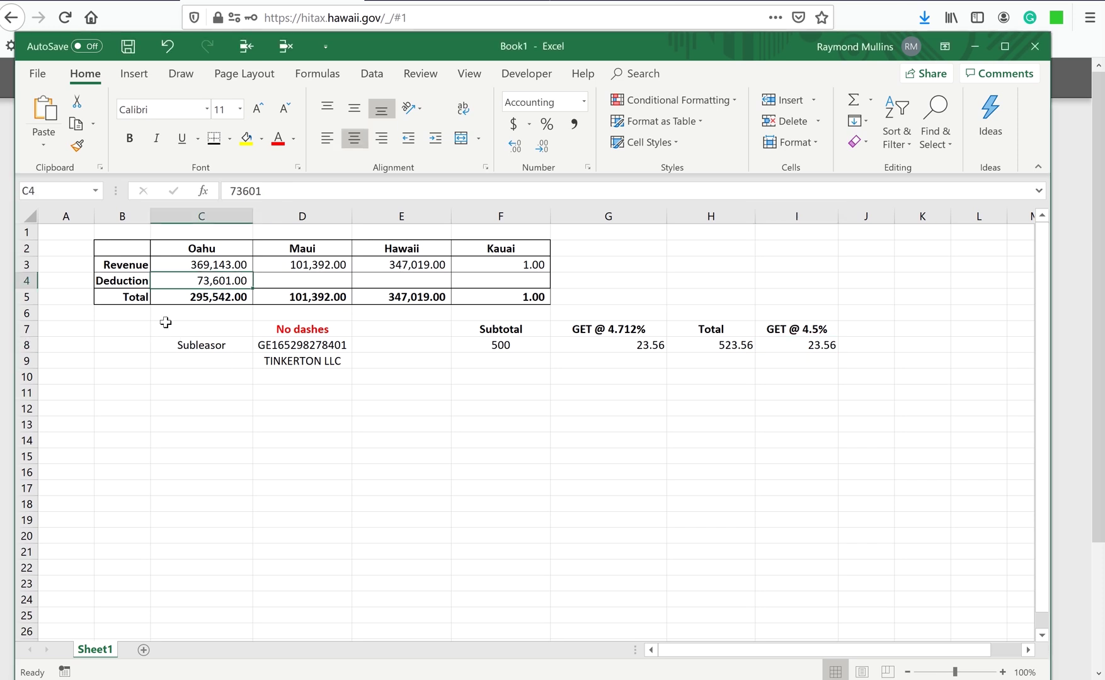
left_click(222, 293)
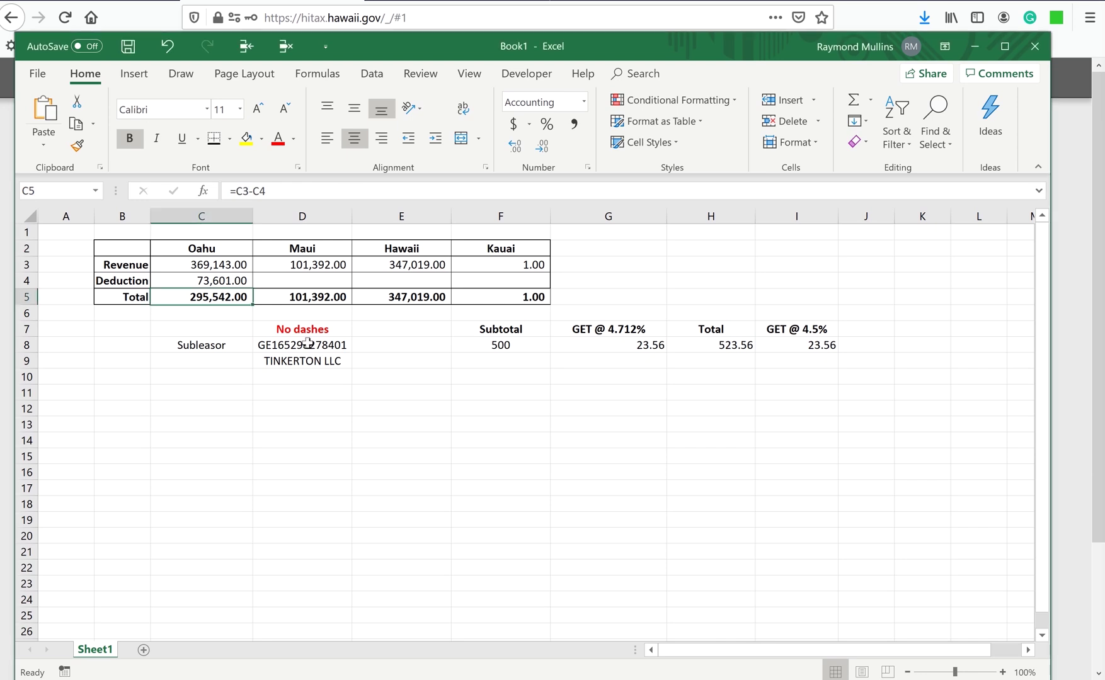
left_click(307, 343)
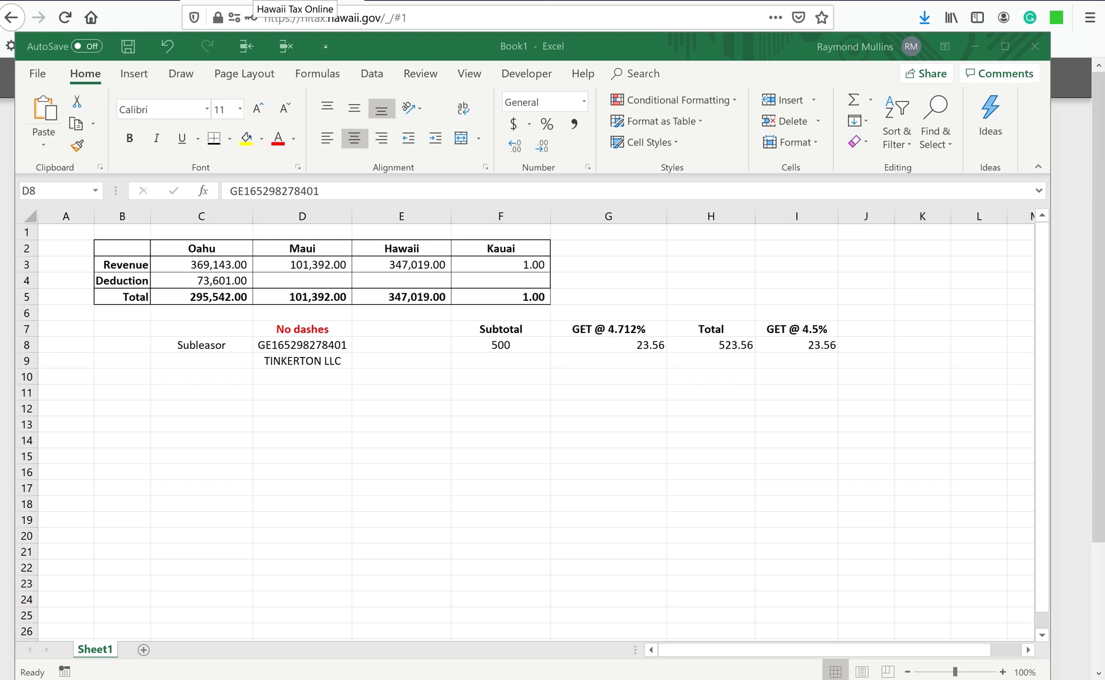
- Open the General Excise (G-45) account and start the Jun-30-2020 return, advancing to Tax Districts
left_click(294, 3)
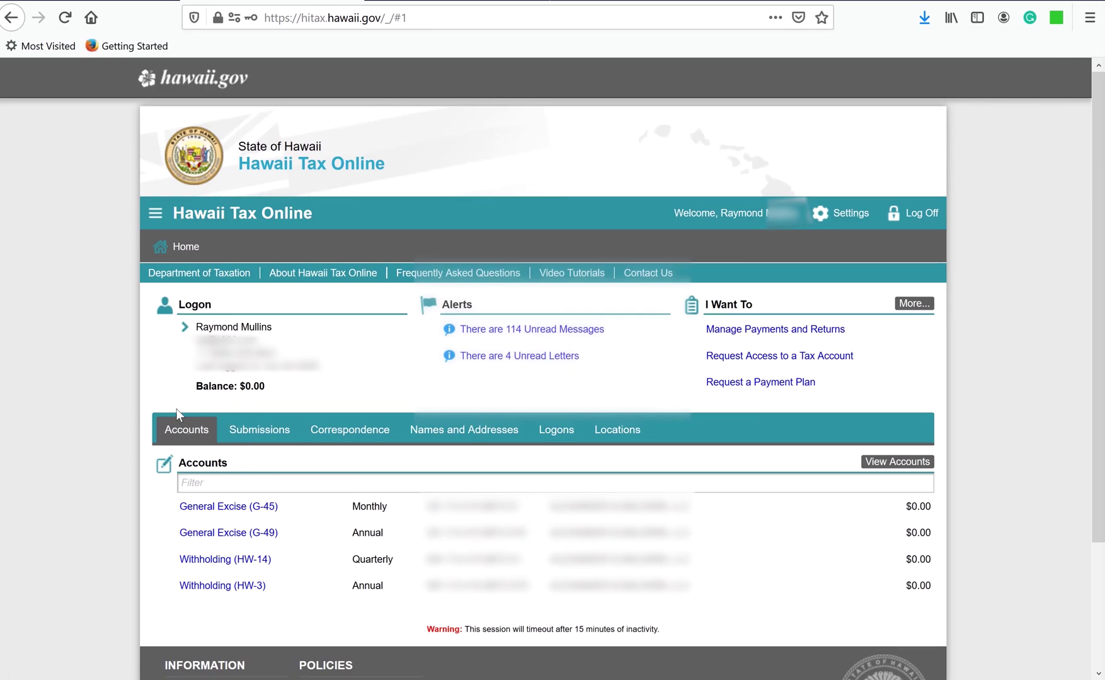
left_click(217, 514)
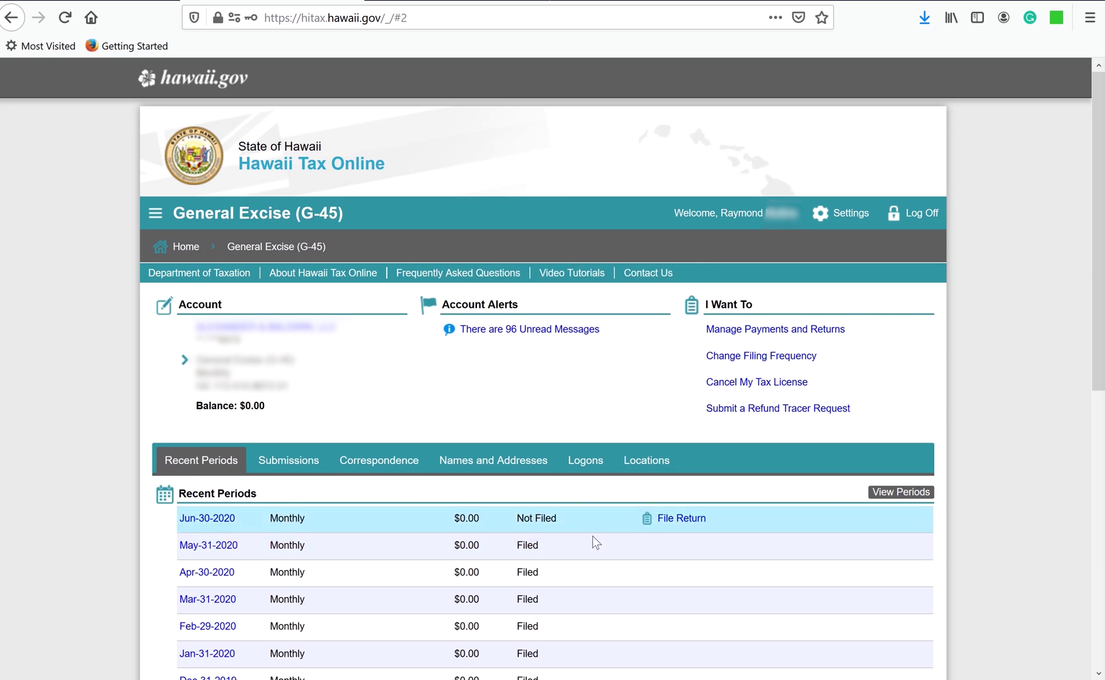
left_click(674, 519)
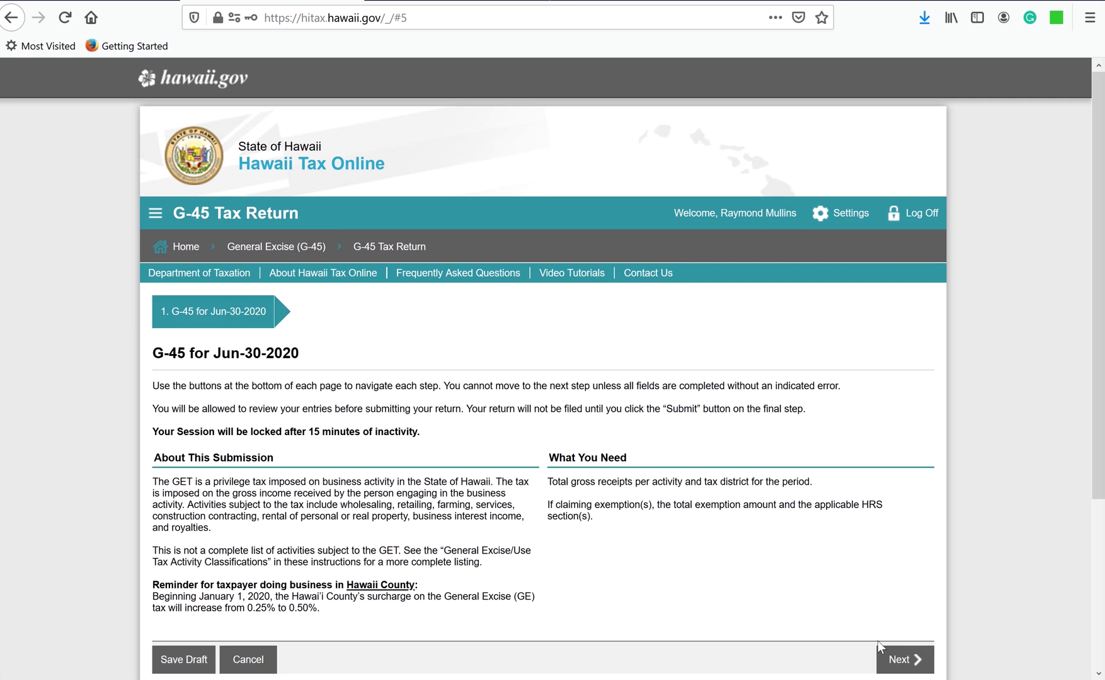
left_click(904, 658)
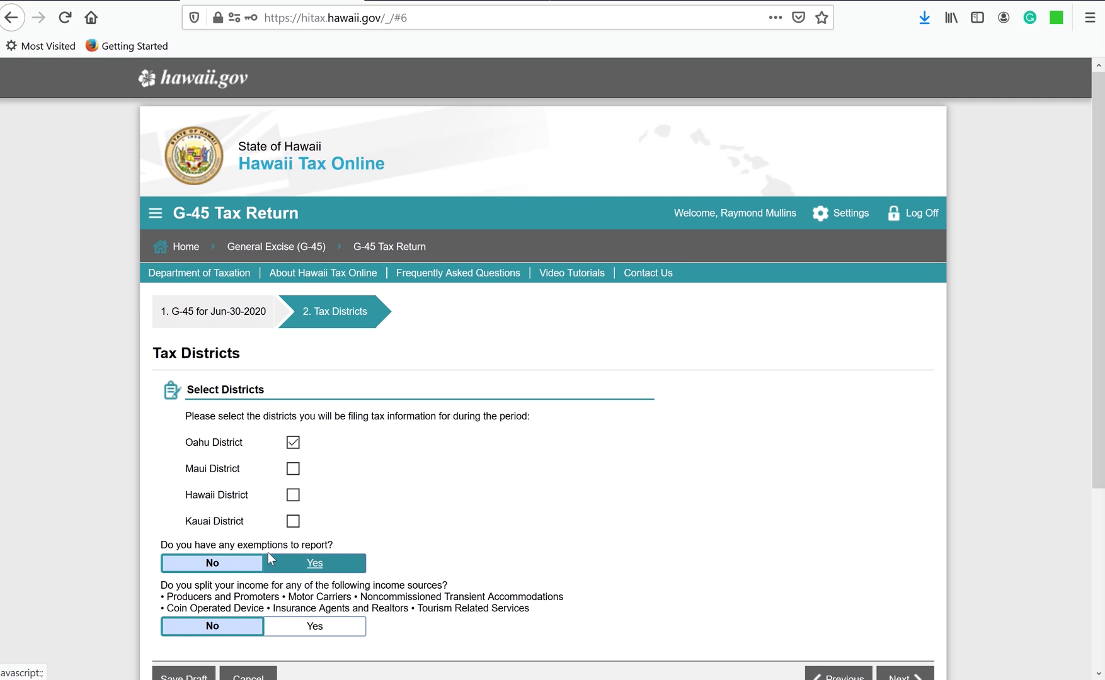
- Answer Yes to exemptions and pass the blank 0.5% Excise Taxes page to the 4% step
left_click(304, 564)
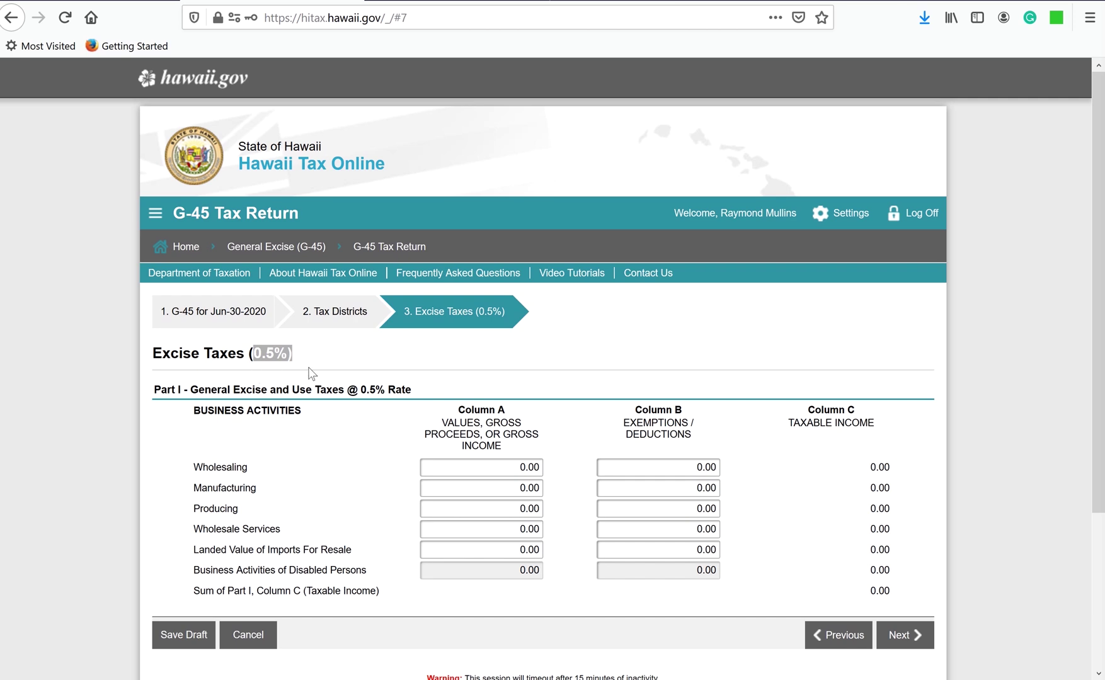
left_click(281, 375)
left_click(465, 535)
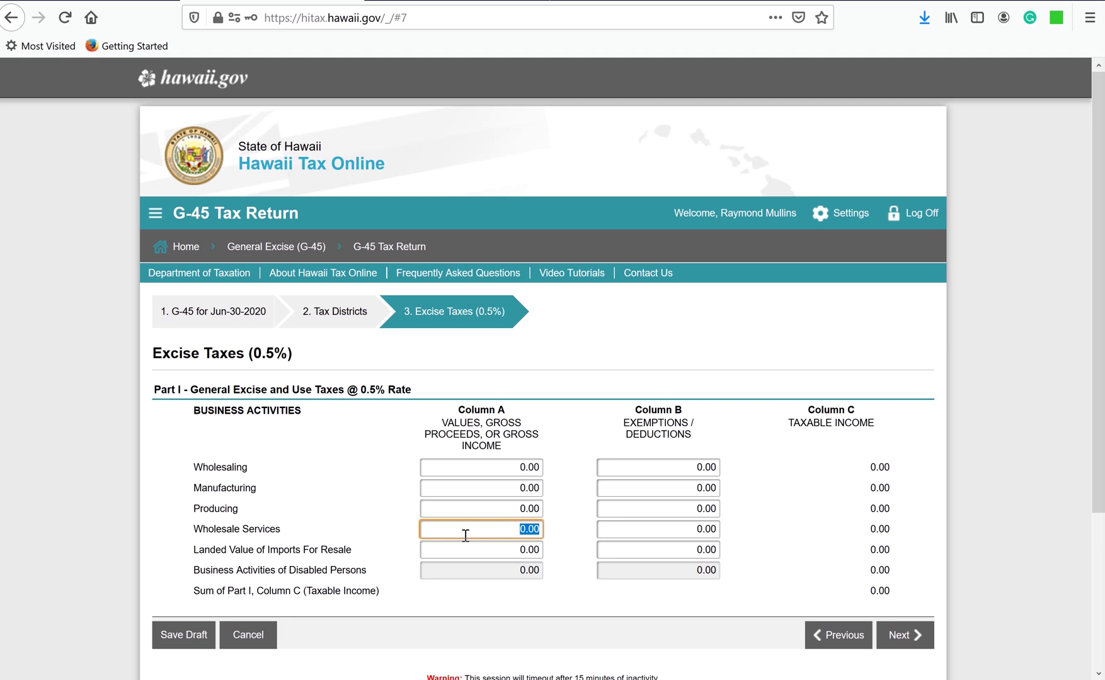
left_click(583, 600)
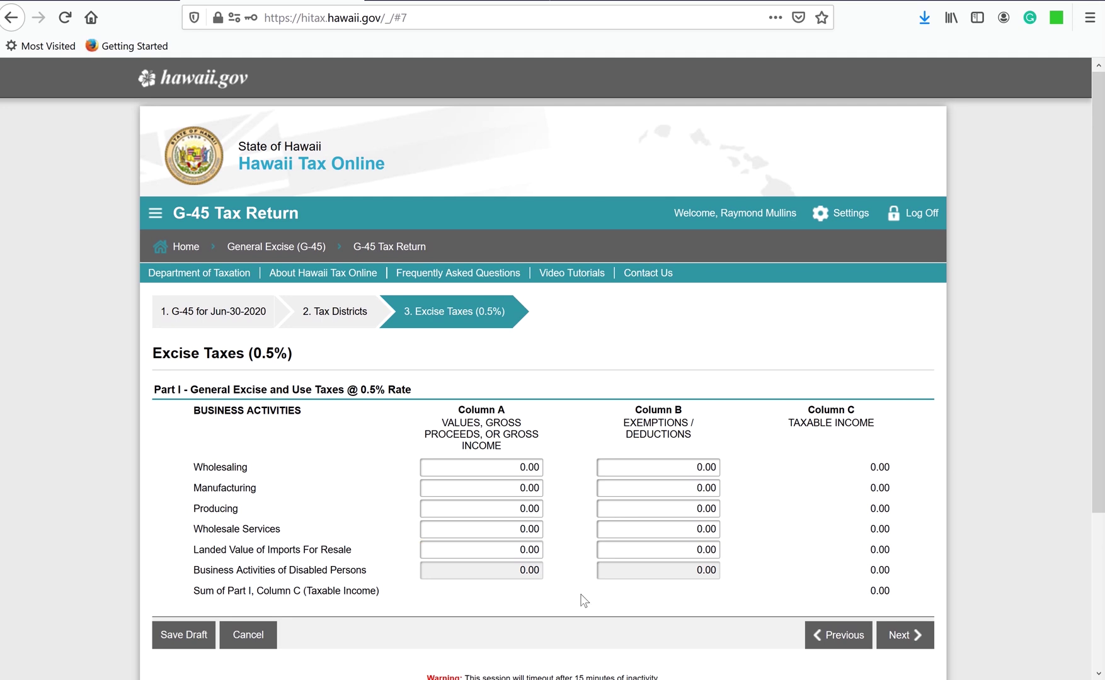
left_click(901, 634)
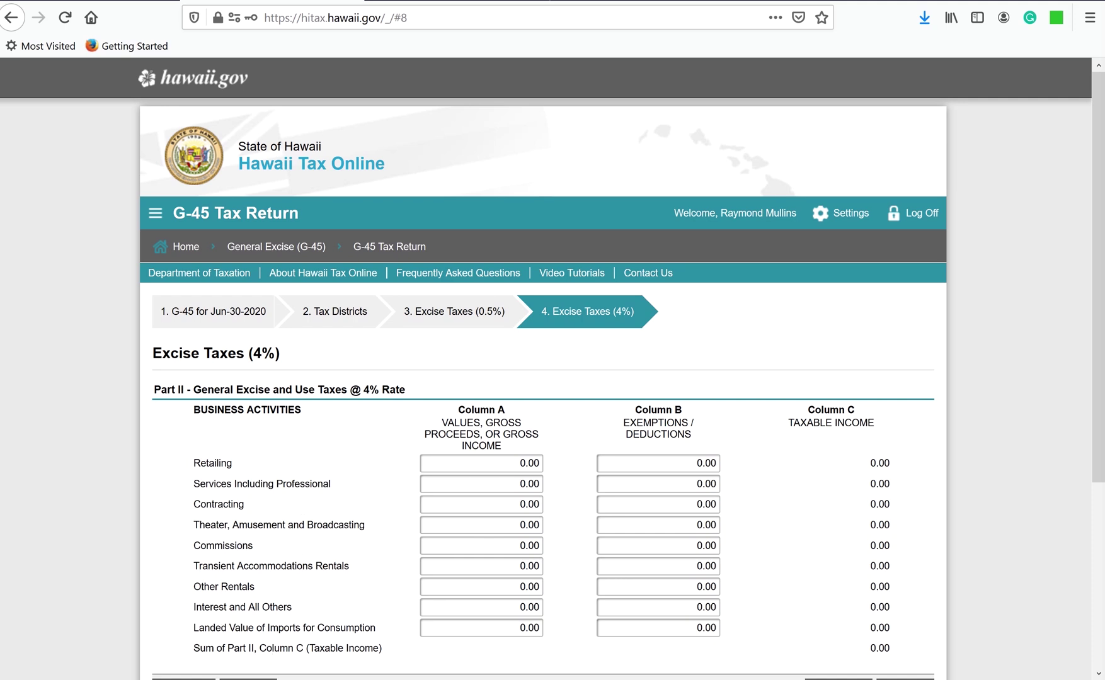
- Paste Oahu's 369,143.00 from the workbook as Other Rentals gross income
key("alt+Tab")
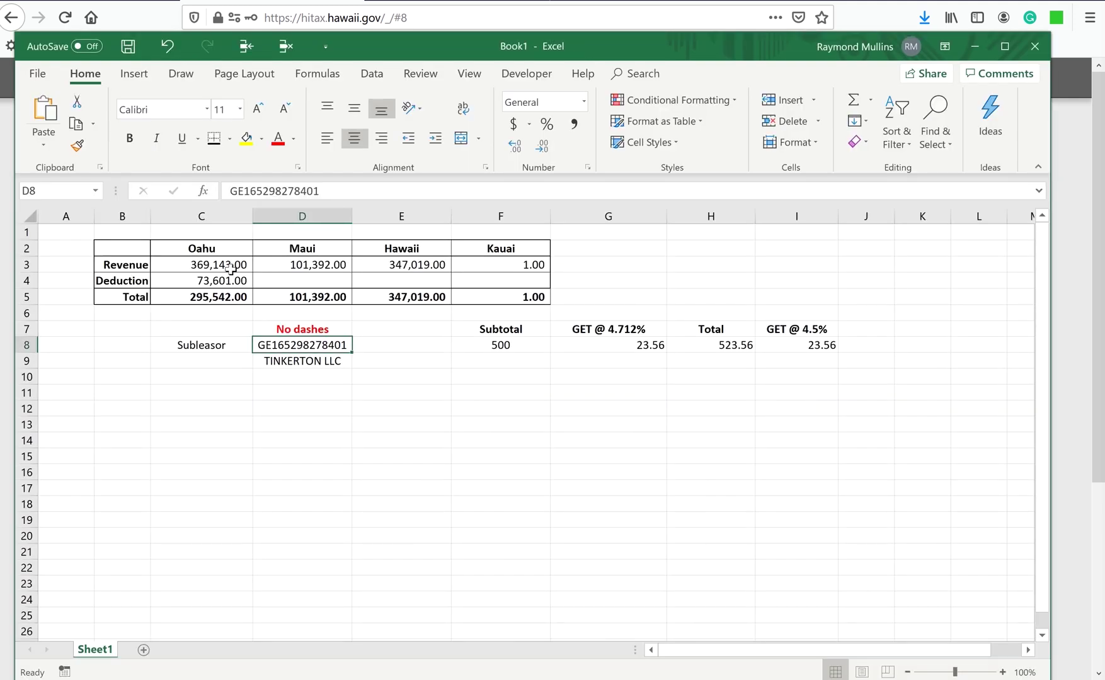
left_click(230, 268)
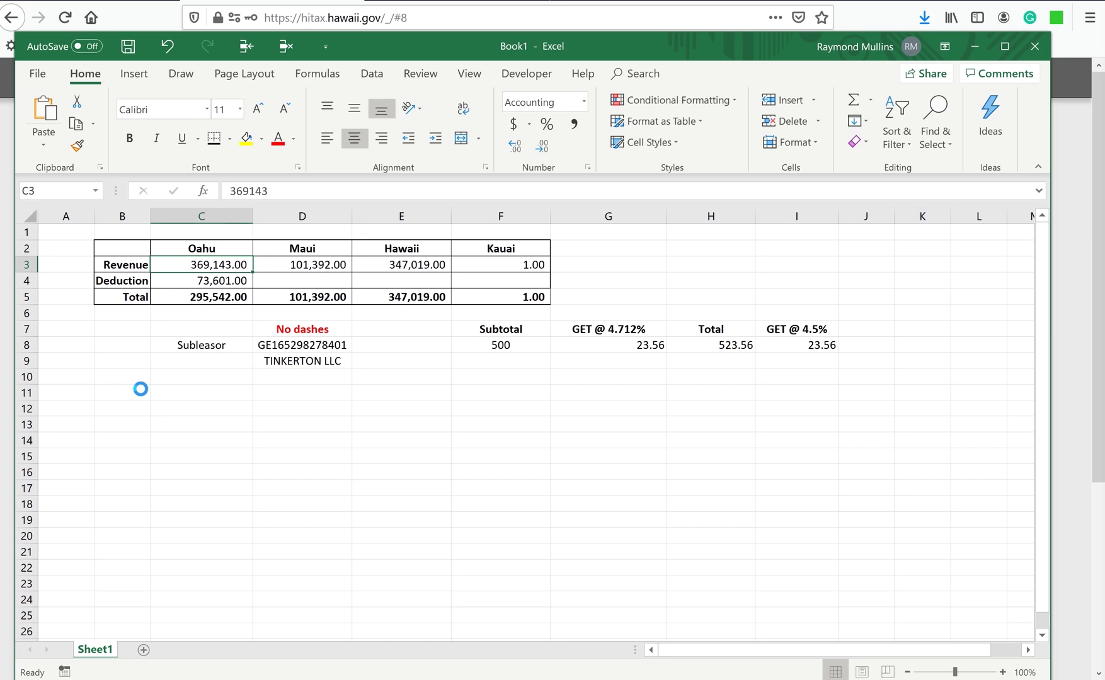
key("ctrl+c")
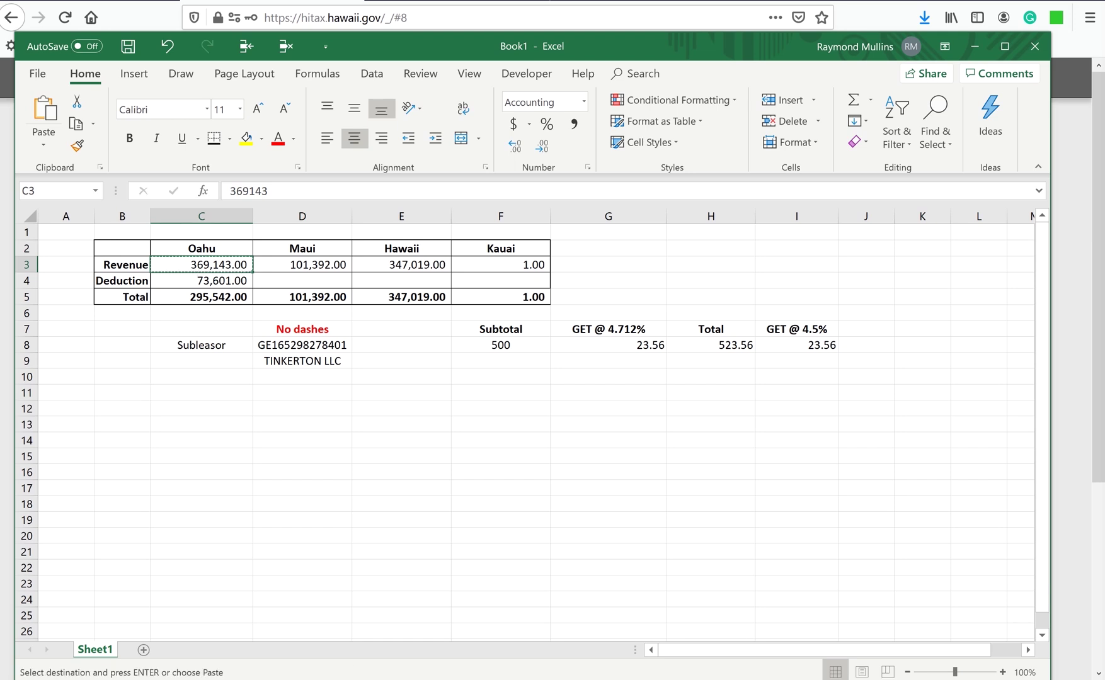
key("alt+Tab")
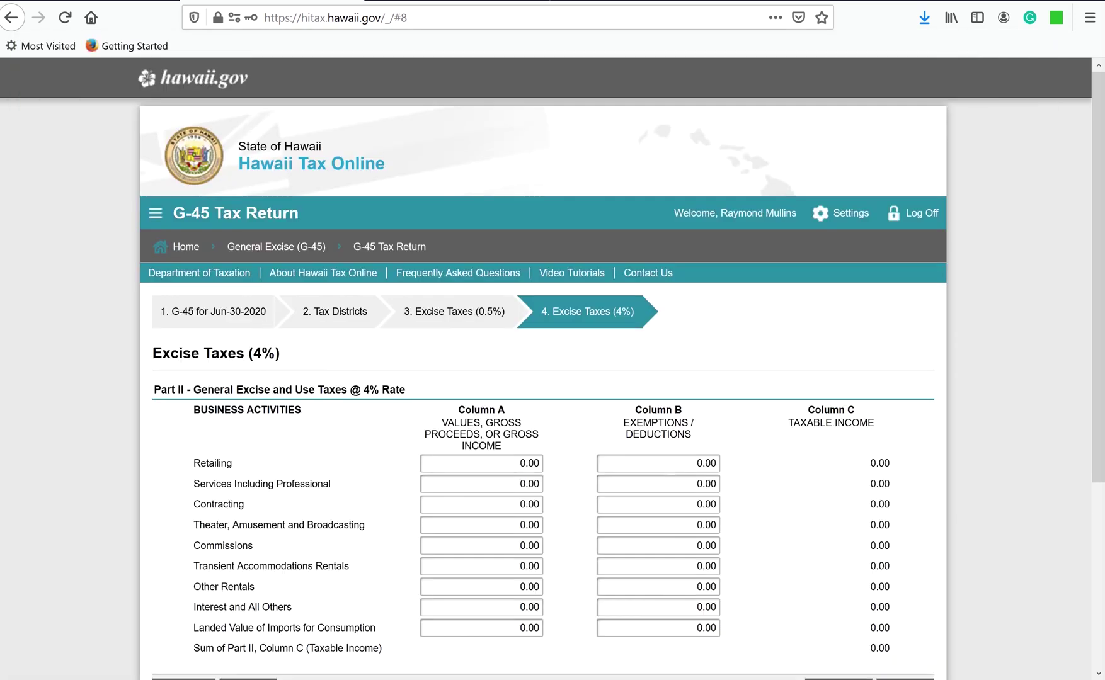
left_click(438, 585)
key("ctrl+v")
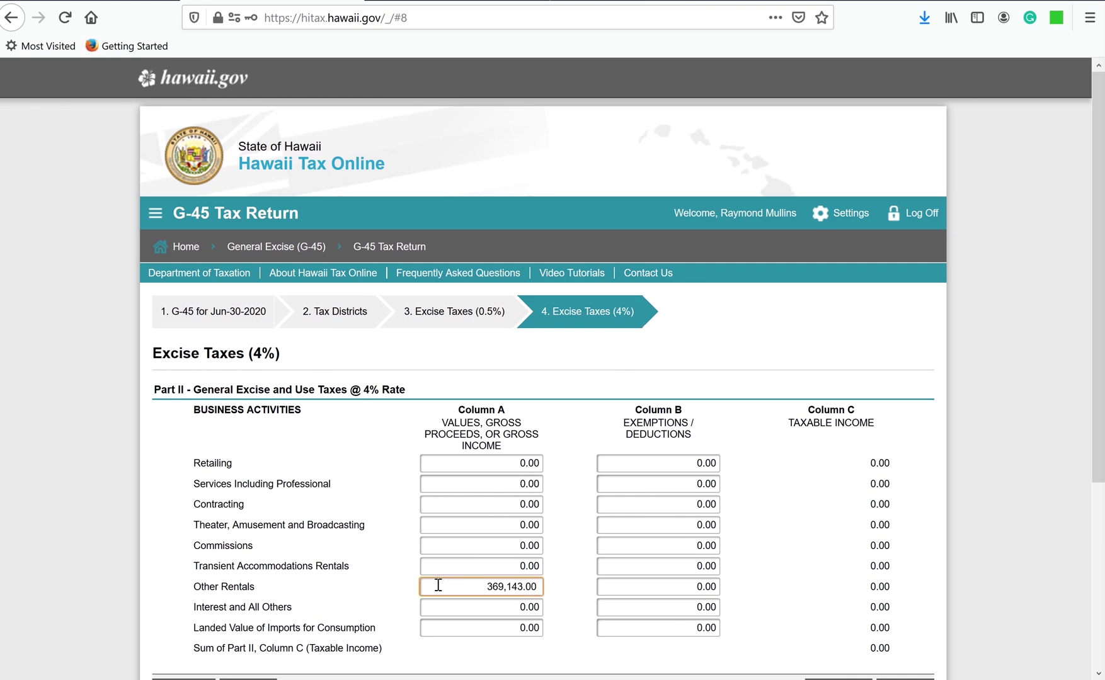
left_click(664, 587)
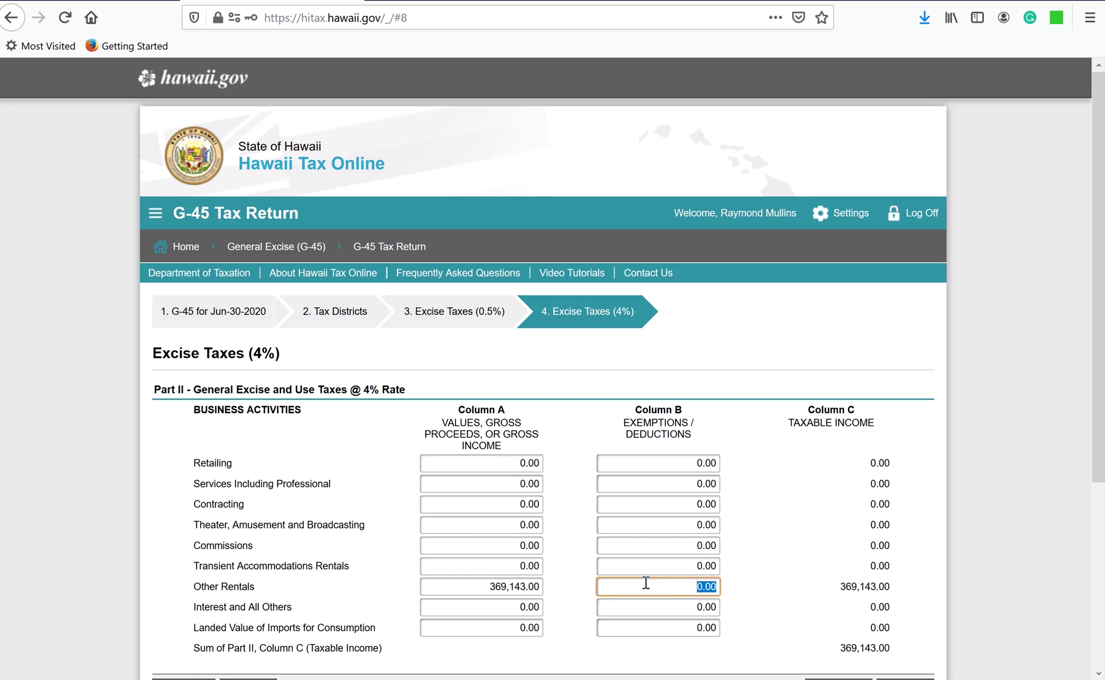
left_click(468, 587)
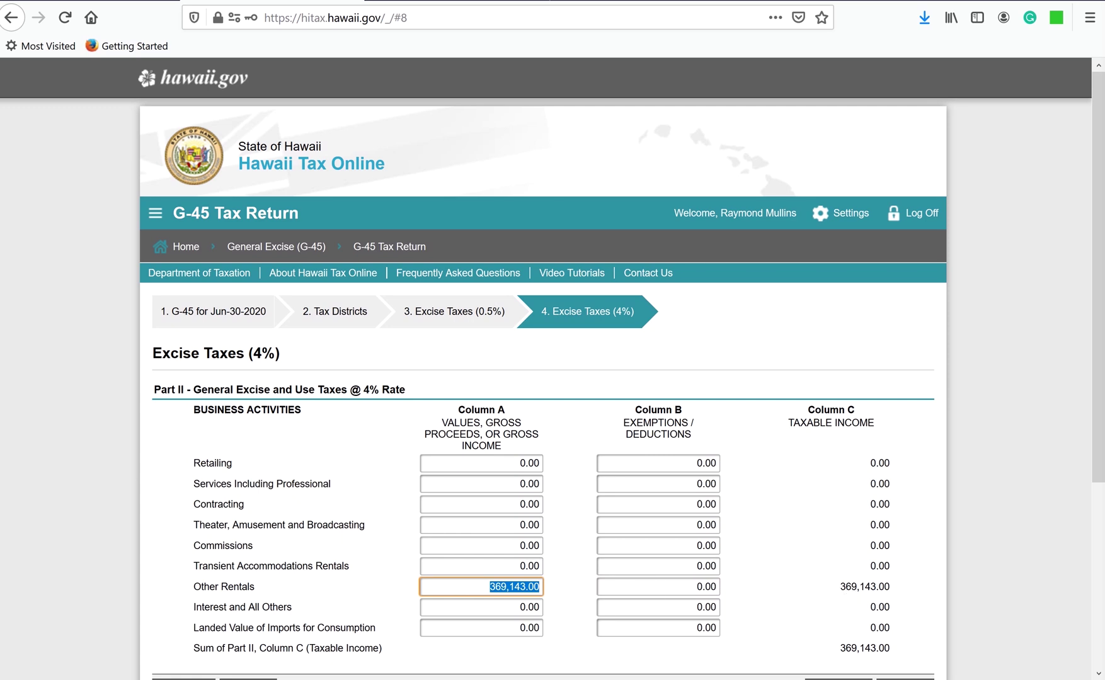
- Paste the 73,601.00 Oahu deduction into the Other Rentals deductions column
left_click(309, 614)
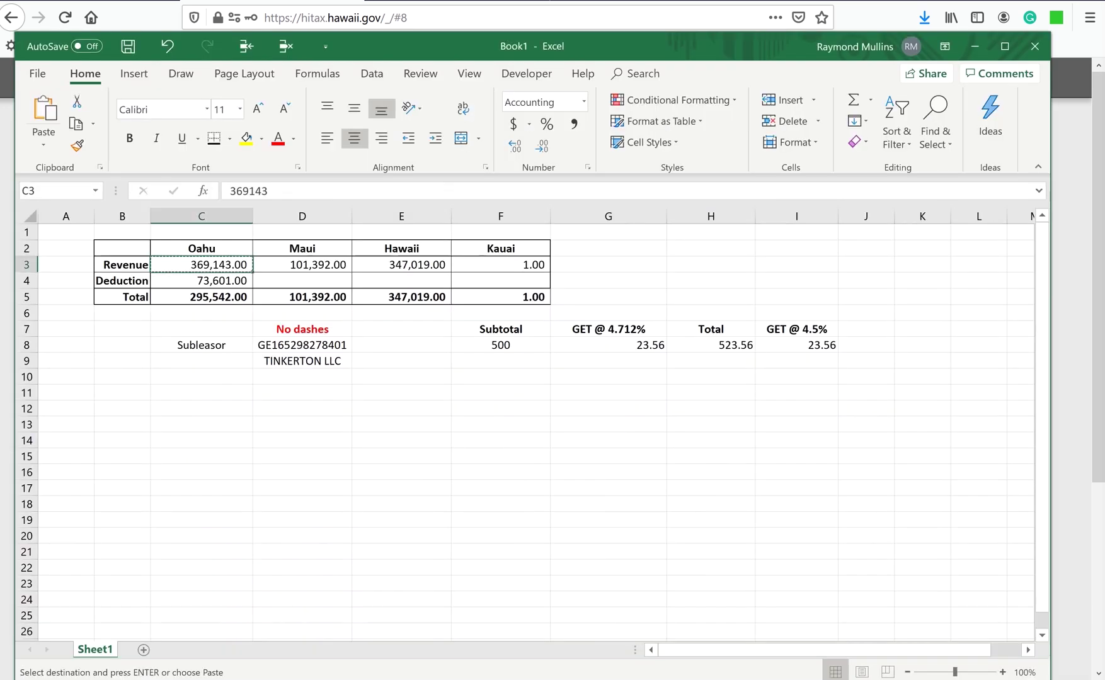
left_click(200, 287)
key("ctrl+c")
key("alt+Tab")
left_click(617, 587)
key("ctrl+v")
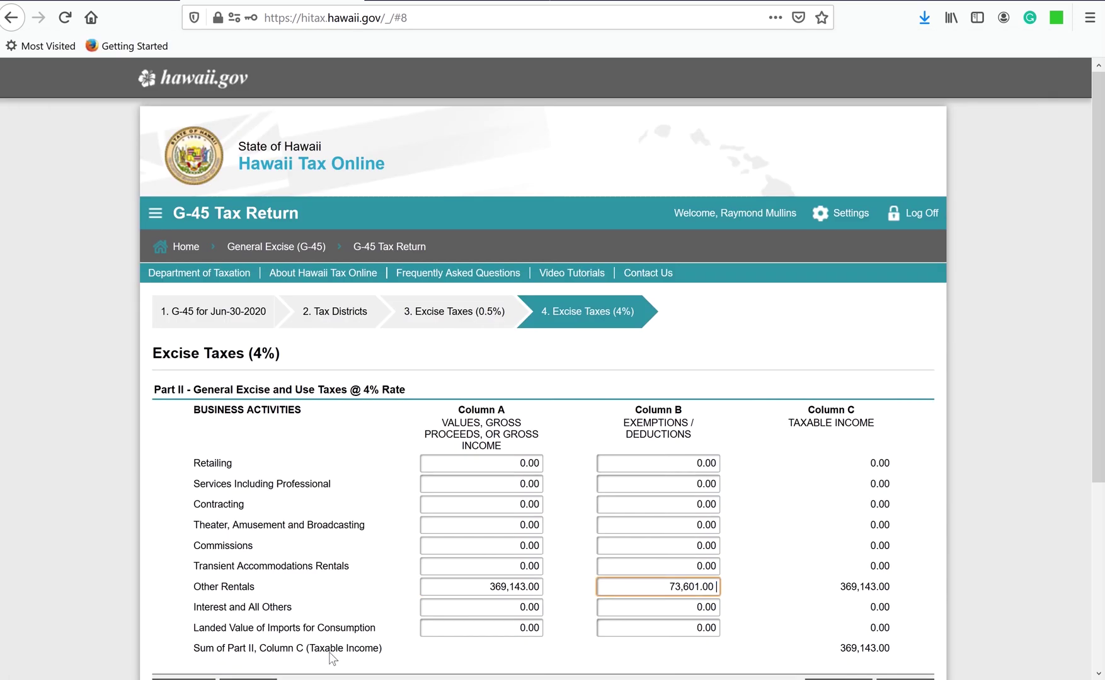
left_click(660, 607)
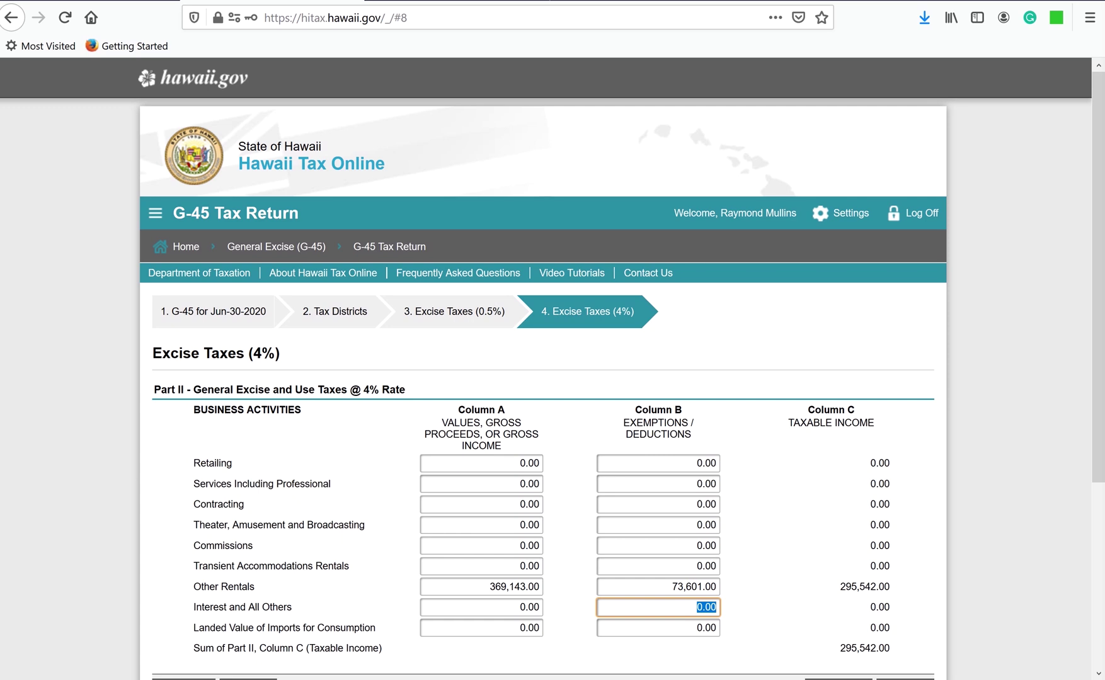
- Confirm the 295,542.00 taxable total against the workbook and continue to Insurance Commissions
key("alt+Tab")
left_click(192, 298)
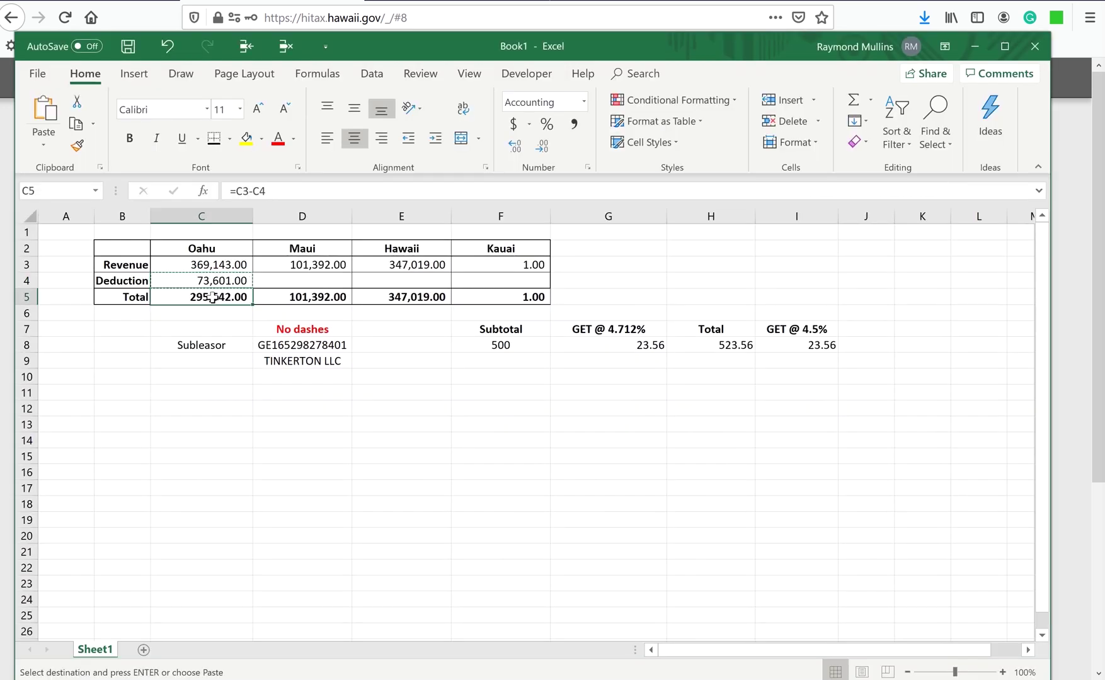
key("alt+Tab")
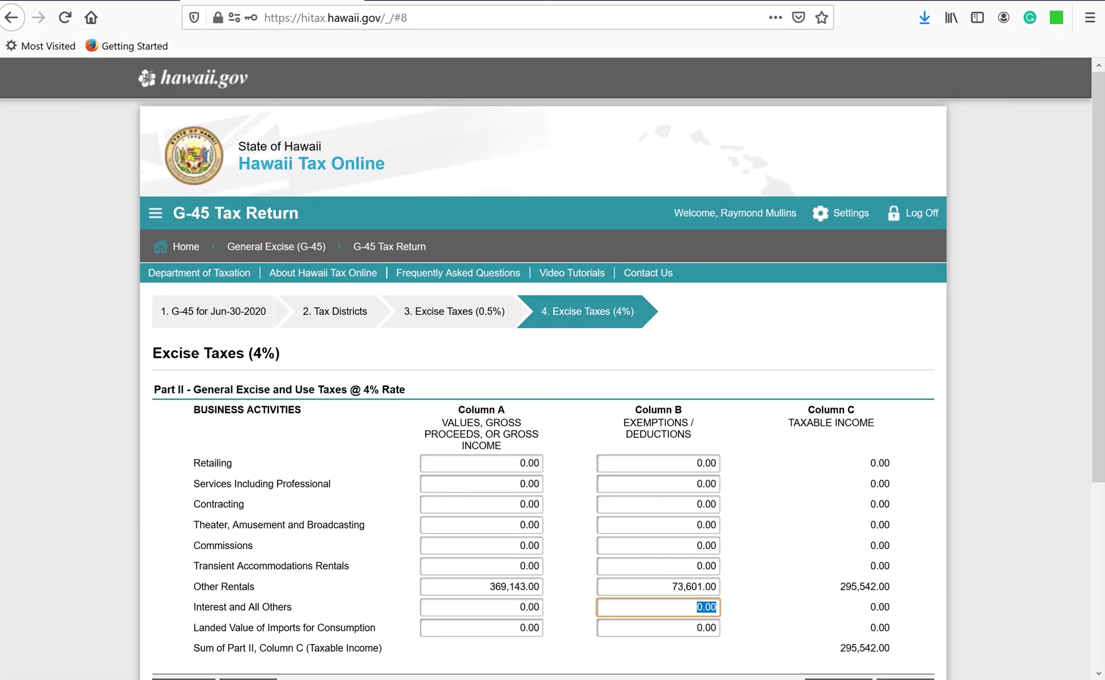
key("Return")
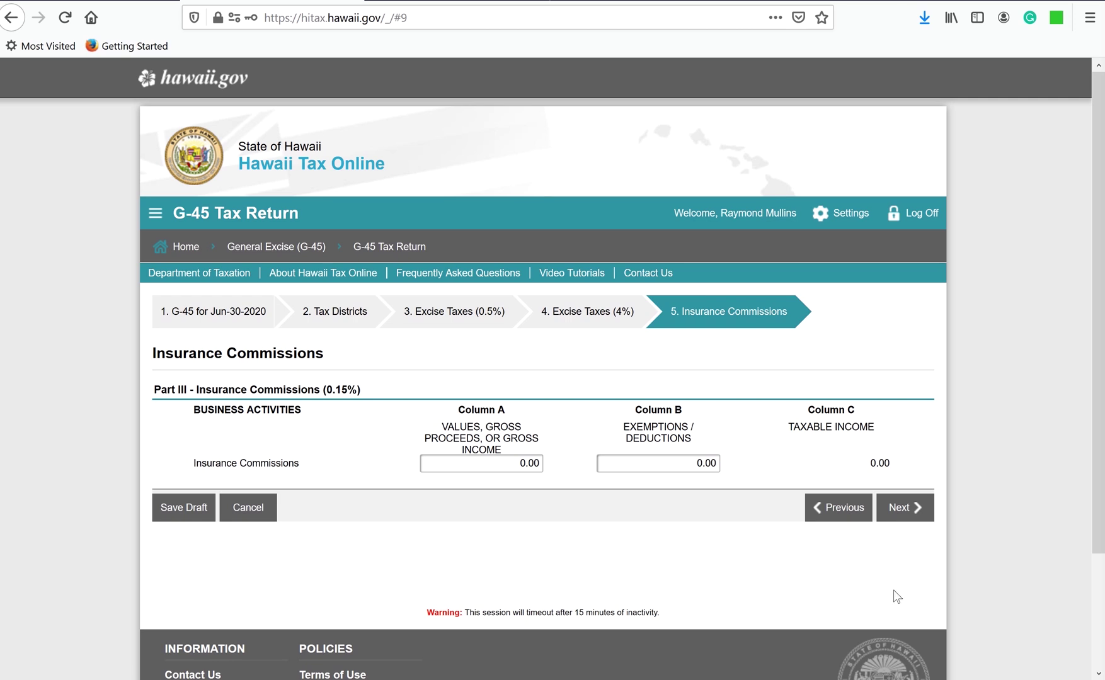
- Continue past Insurance Commissions and County Surcharge to Schedule GE
left_click(899, 510)
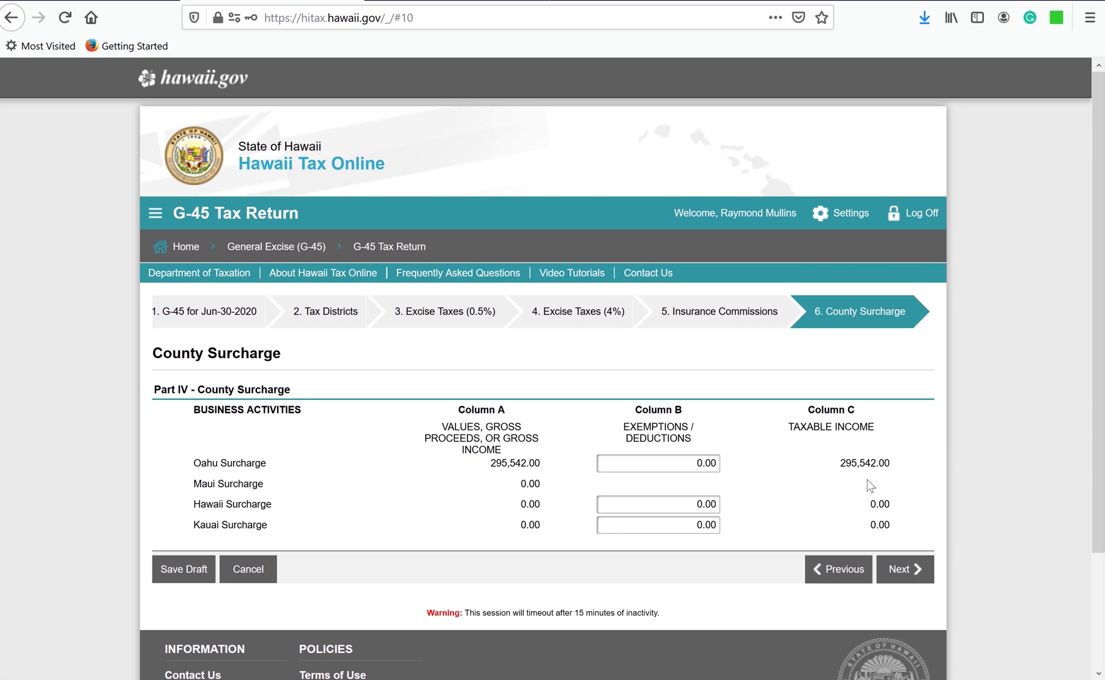
left_click(899, 570)
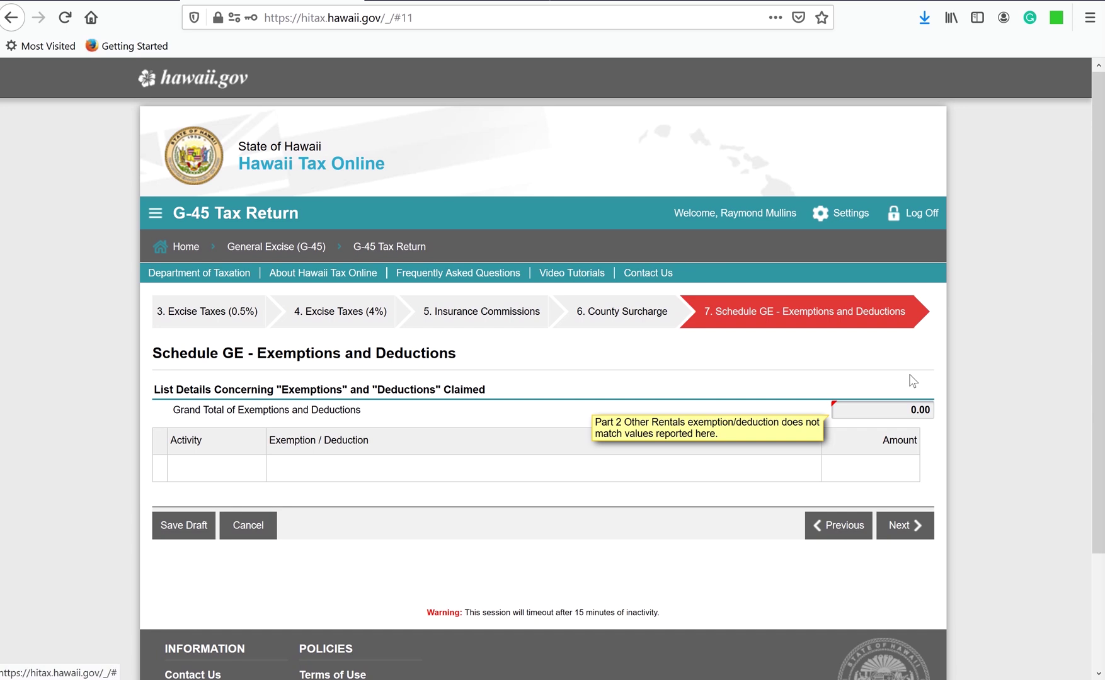
- Add a Schedule GE row for 14. Other Rentals with deduction code 126 - Lease and Sublease
left_click(204, 471)
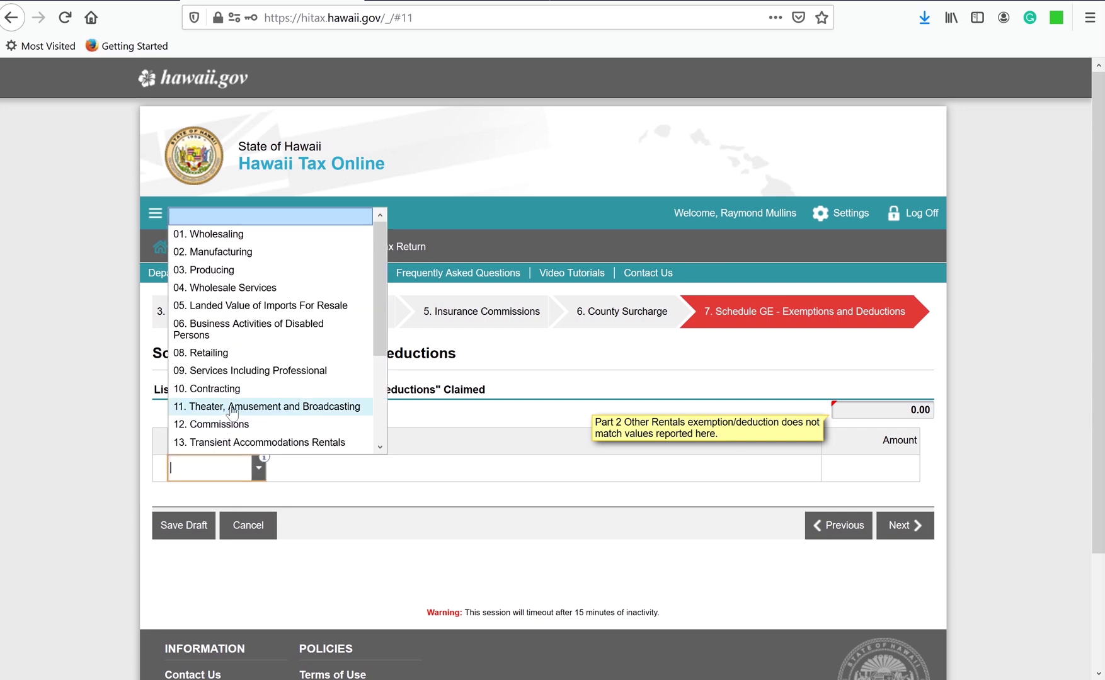
scroll(253, 398, "down", 2)
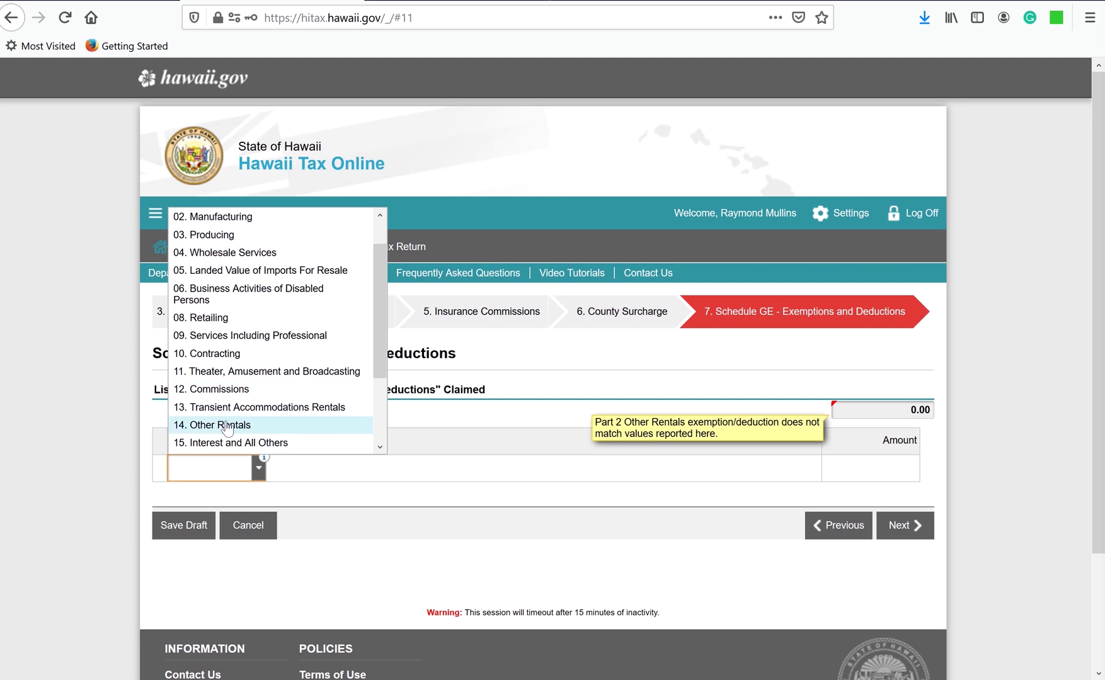
left_click(234, 430)
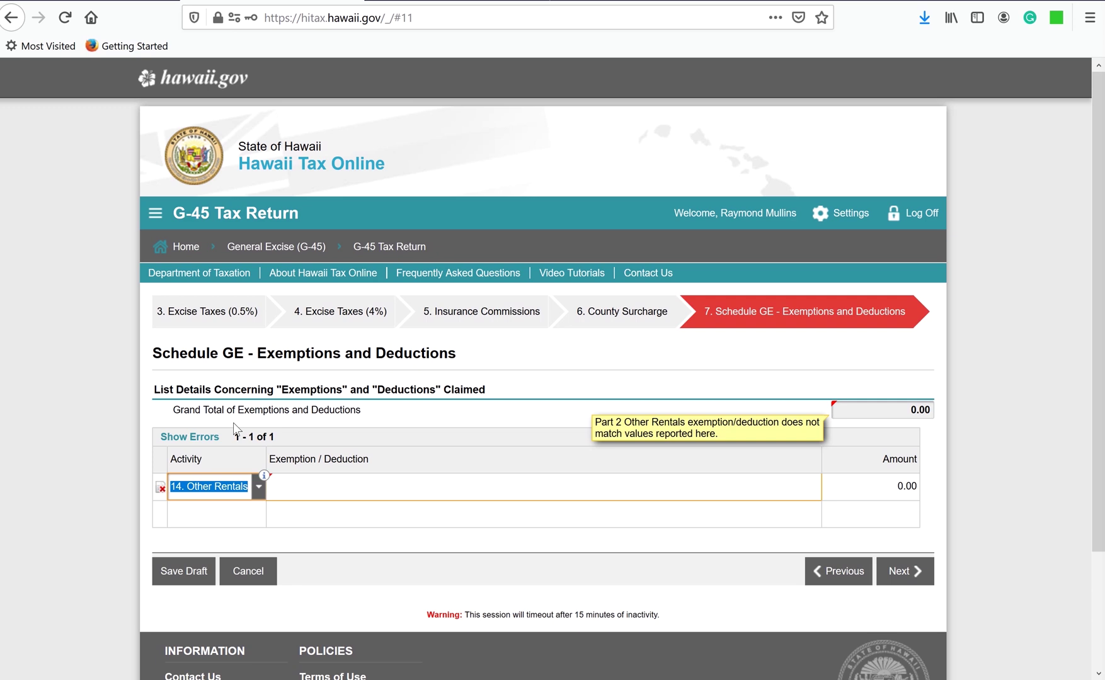
left_click(307, 496)
left_click(307, 494)
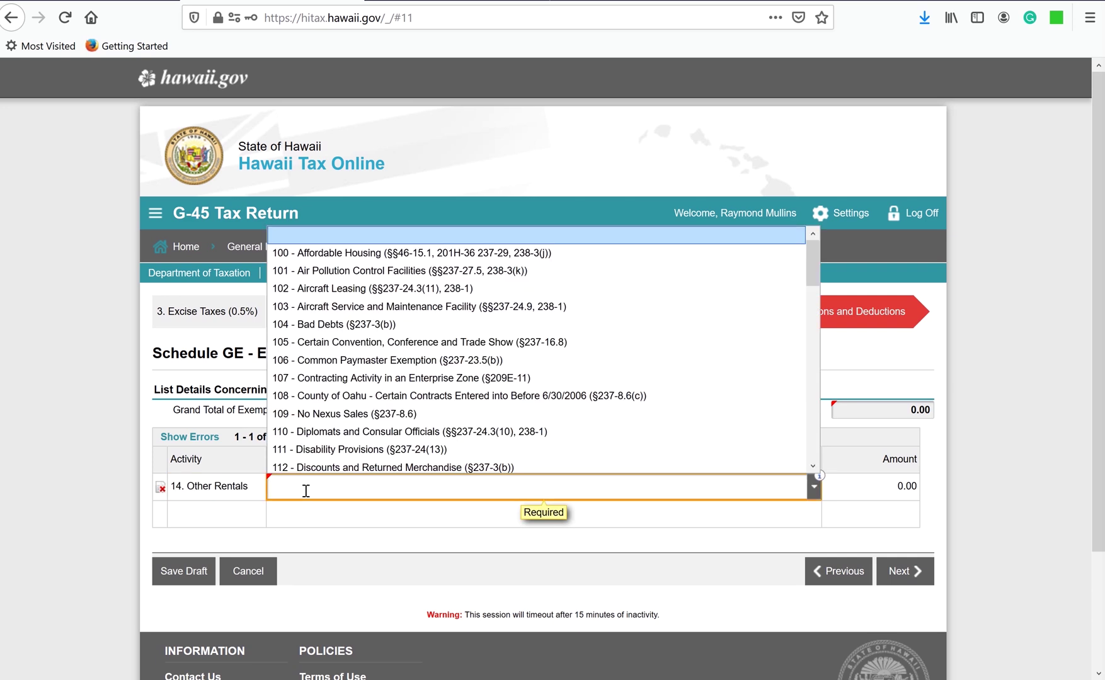
type("1")
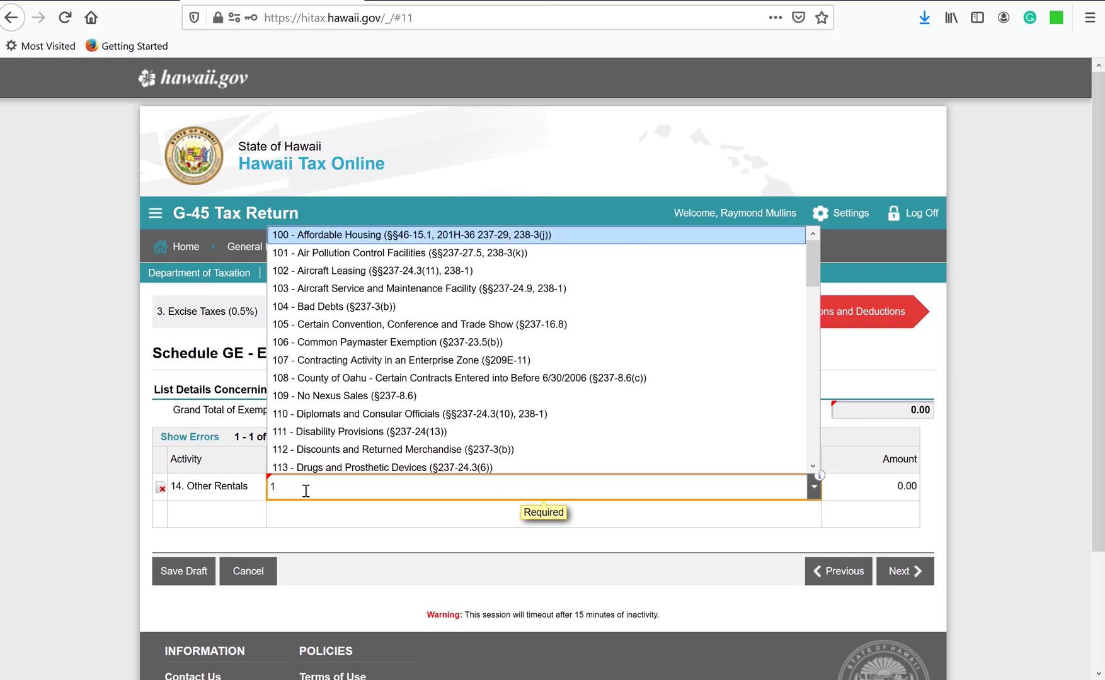
type("5")
key("BackSpace")
type("6.5")
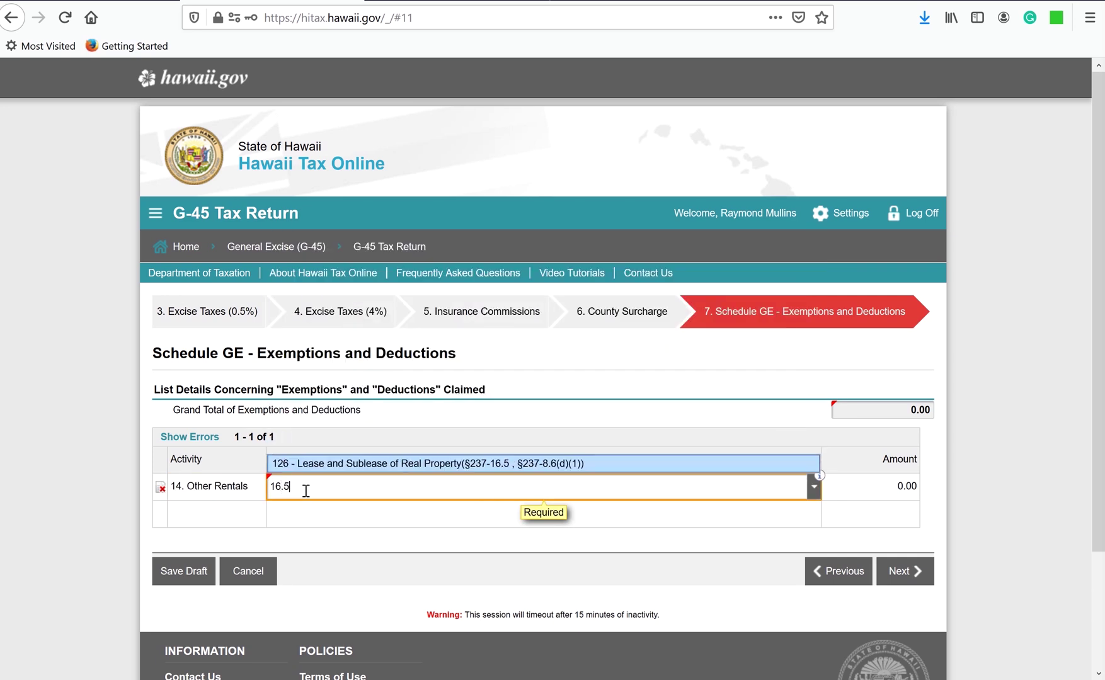
left_click(369, 471)
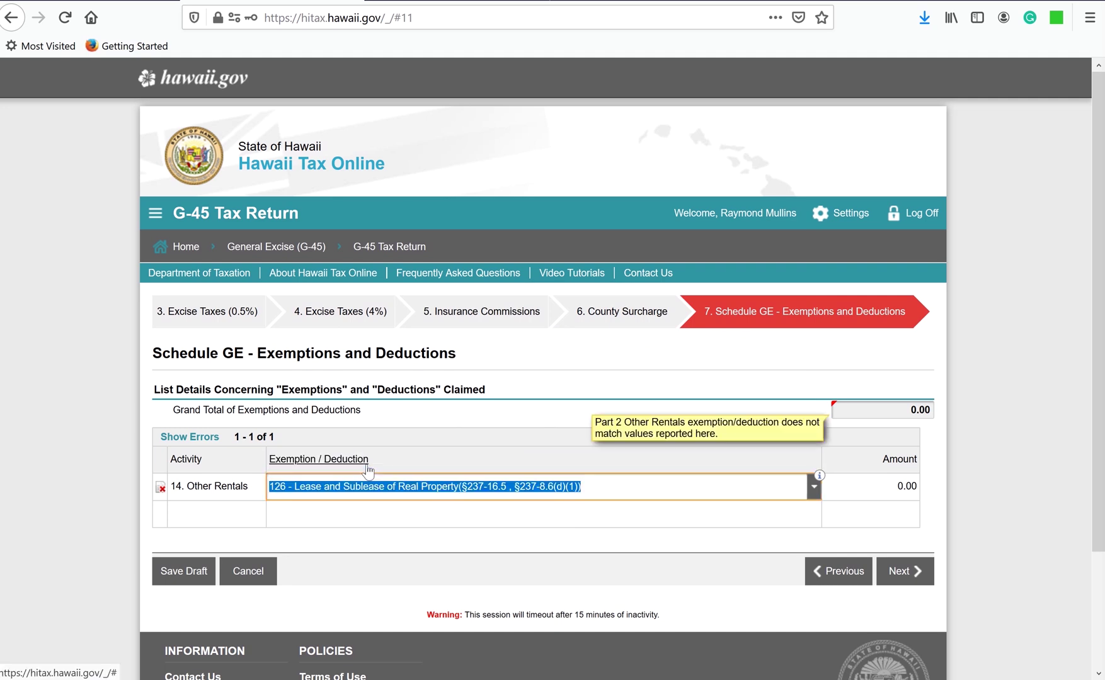
left_click(853, 492)
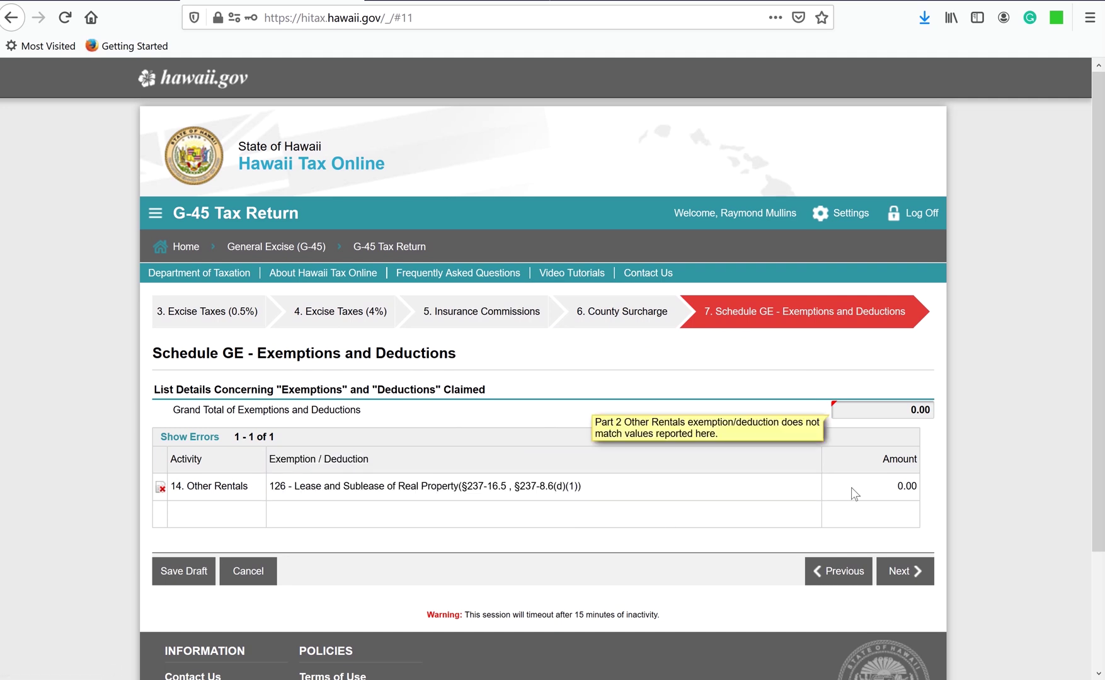
- Enter 73,601.00 as that row's deduction amount
left_click(852, 489)
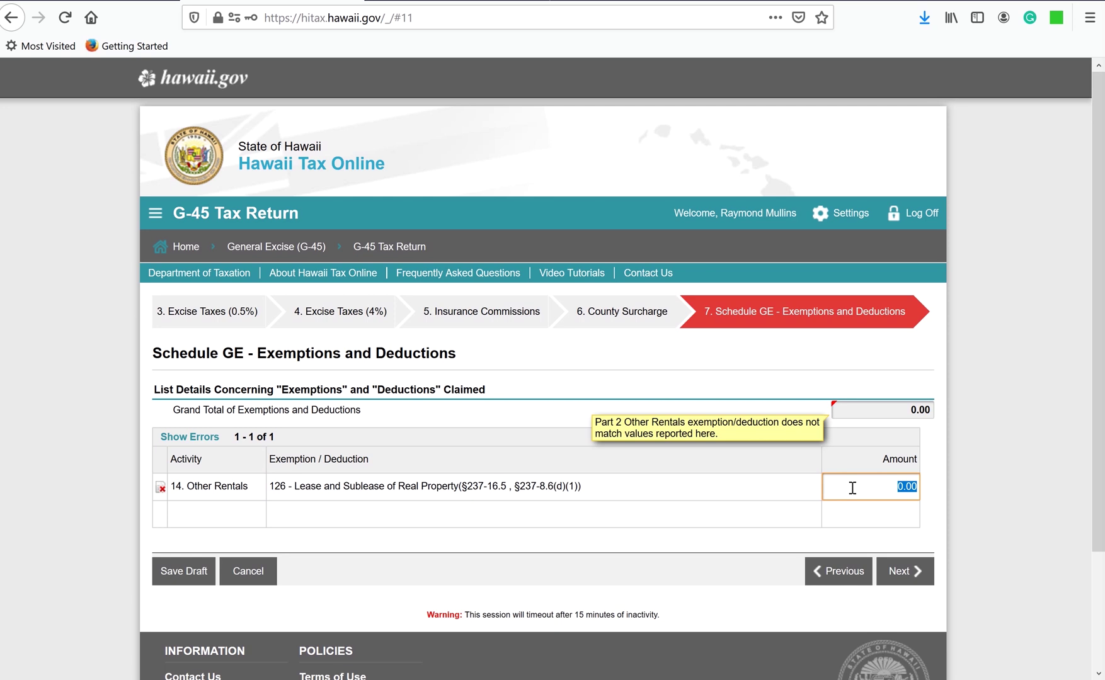
type("73601")
left_click(842, 519)
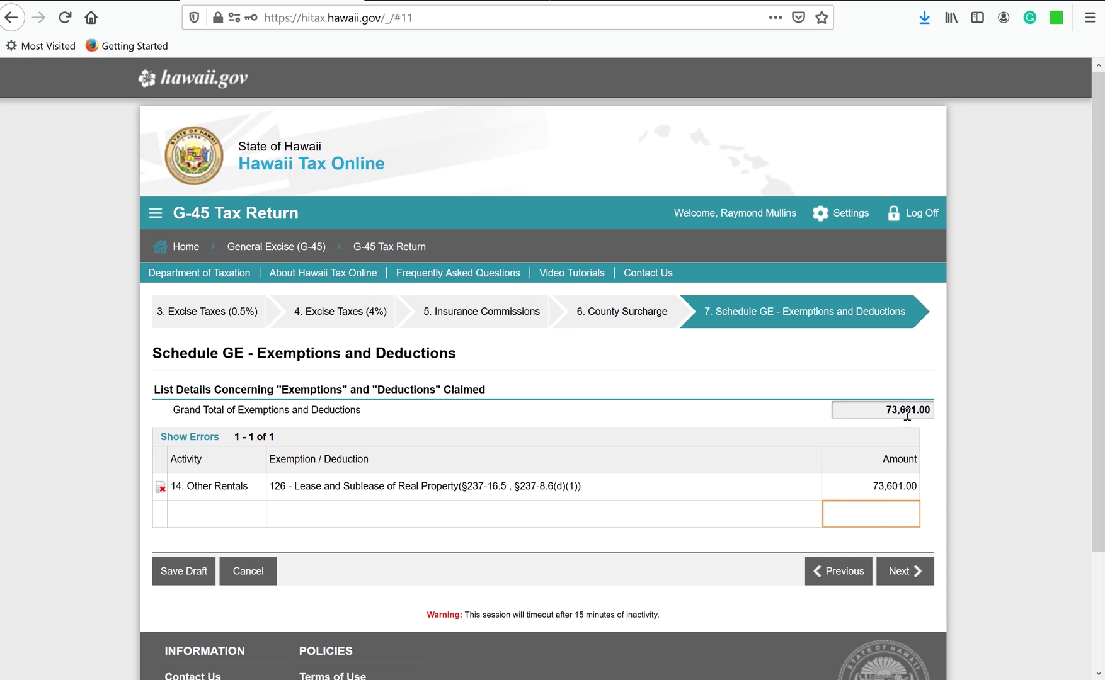
- On the Lease and Sublease step, paste the sublessor's tax ID from the workbook into the lessor row
left_click(901, 574)
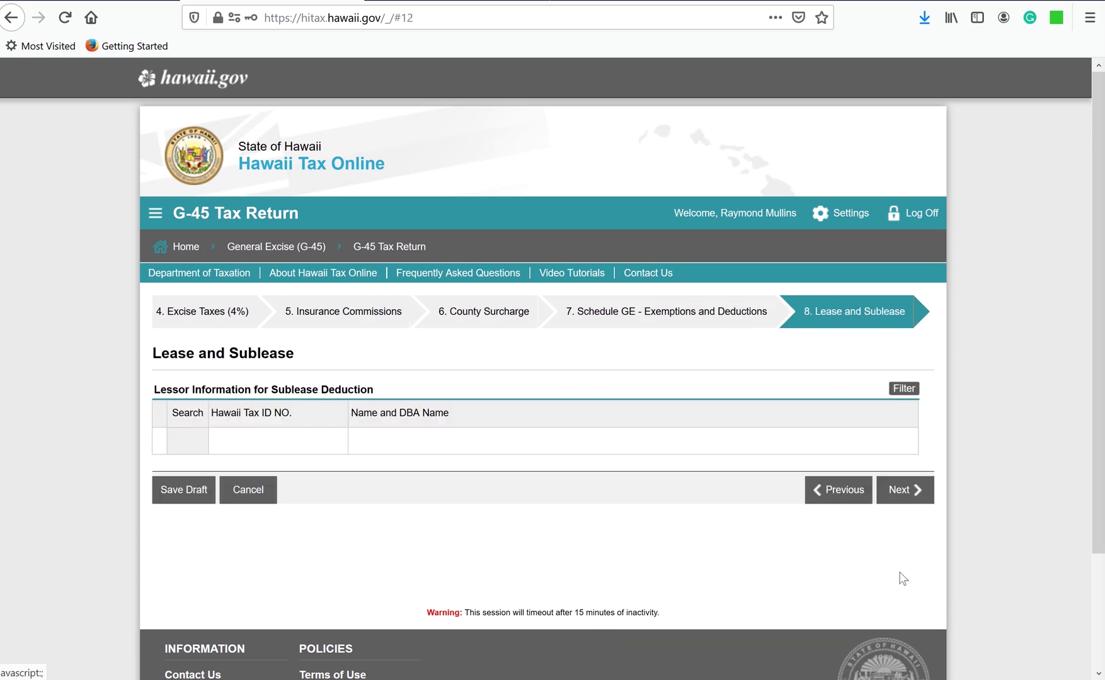
left_click(279, 450)
left_click(413, 444)
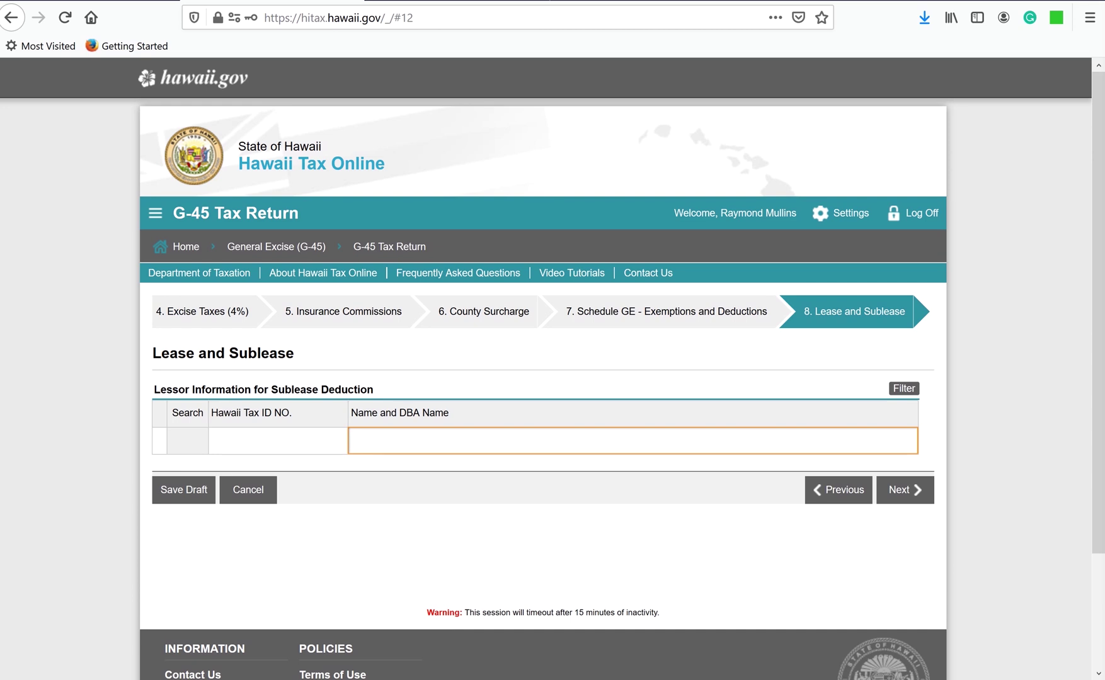
mouse_move(303, 678)
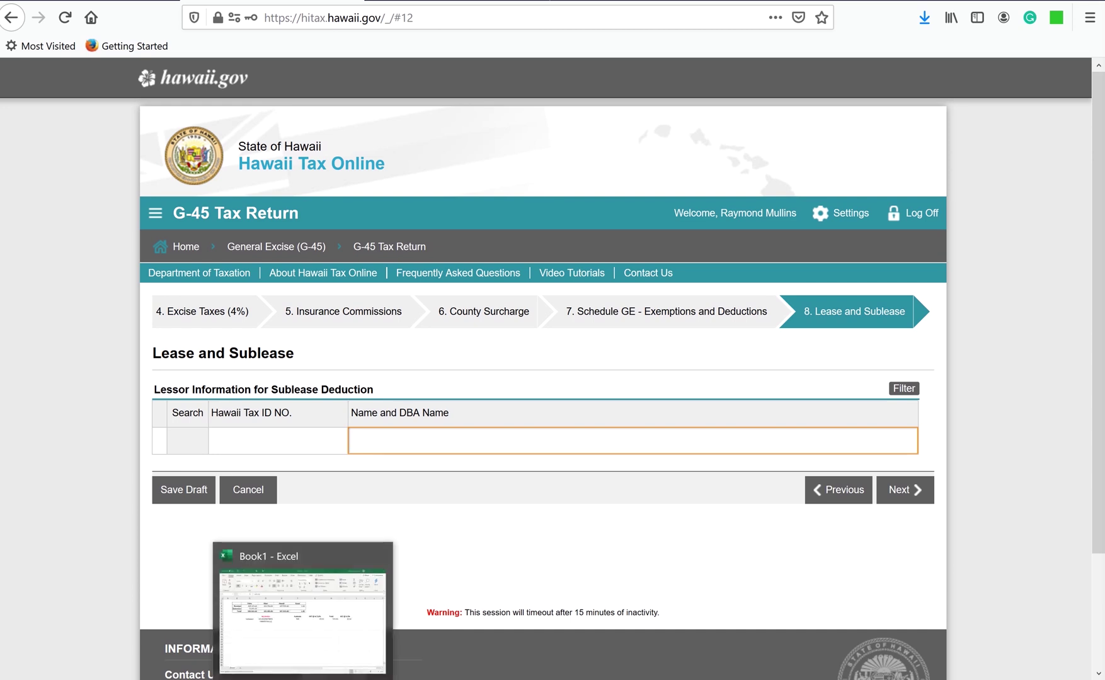
left_click(303, 617)
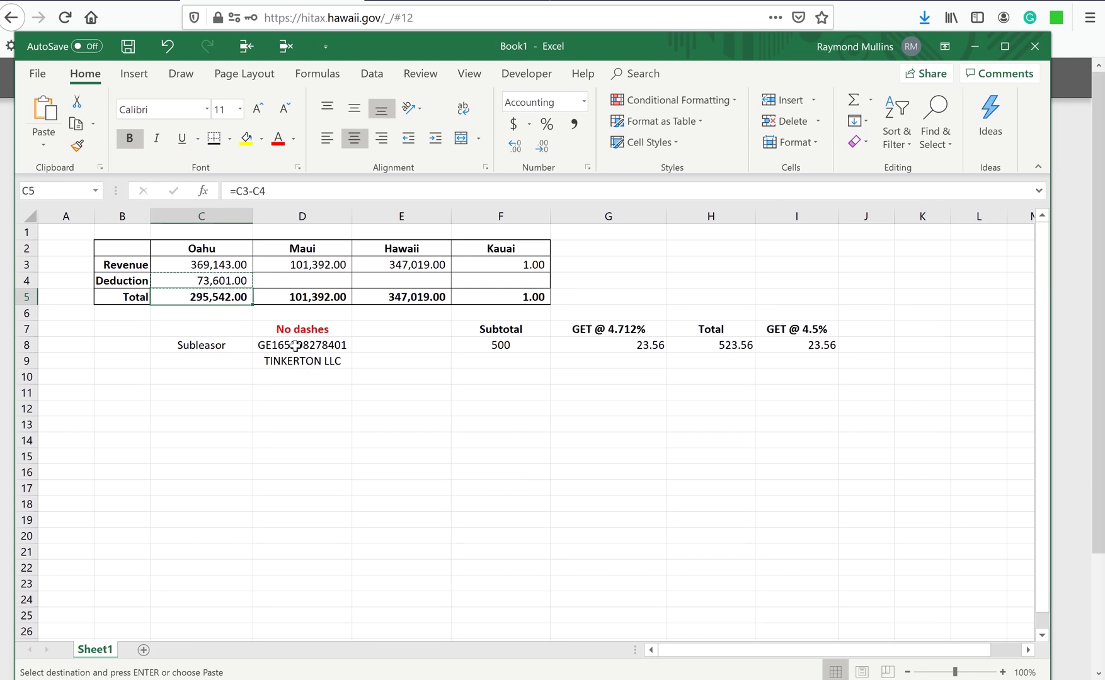
left_click(296, 345)
key("ctrl+c")
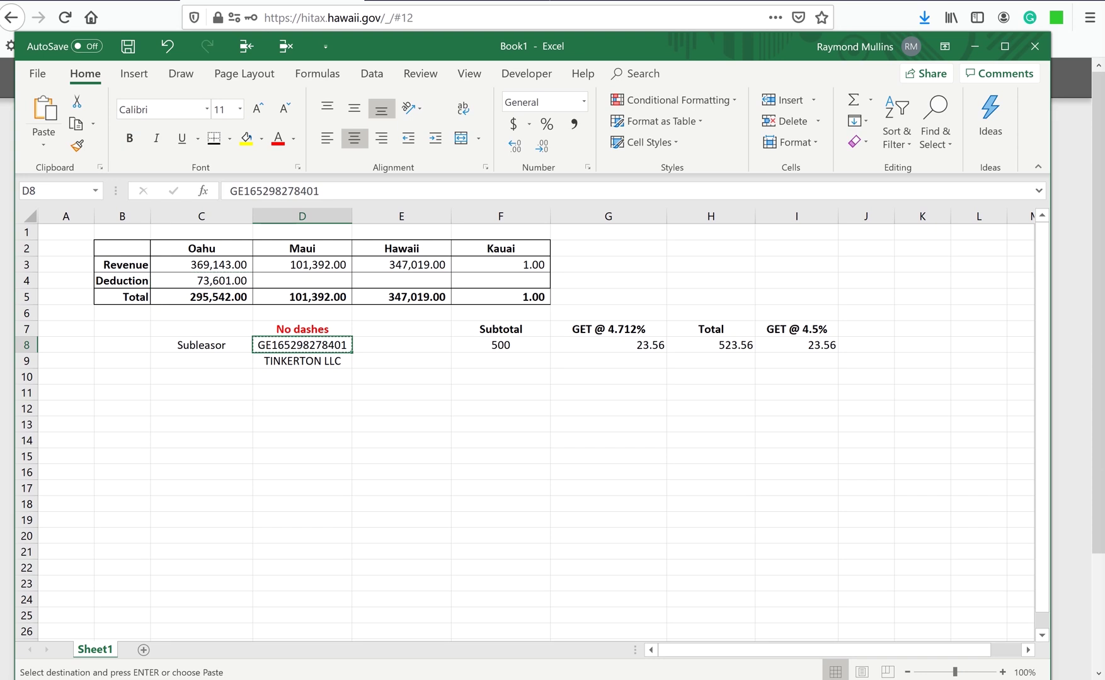
key("alt+Tab")
left_click(299, 439)
key("ctrl+v")
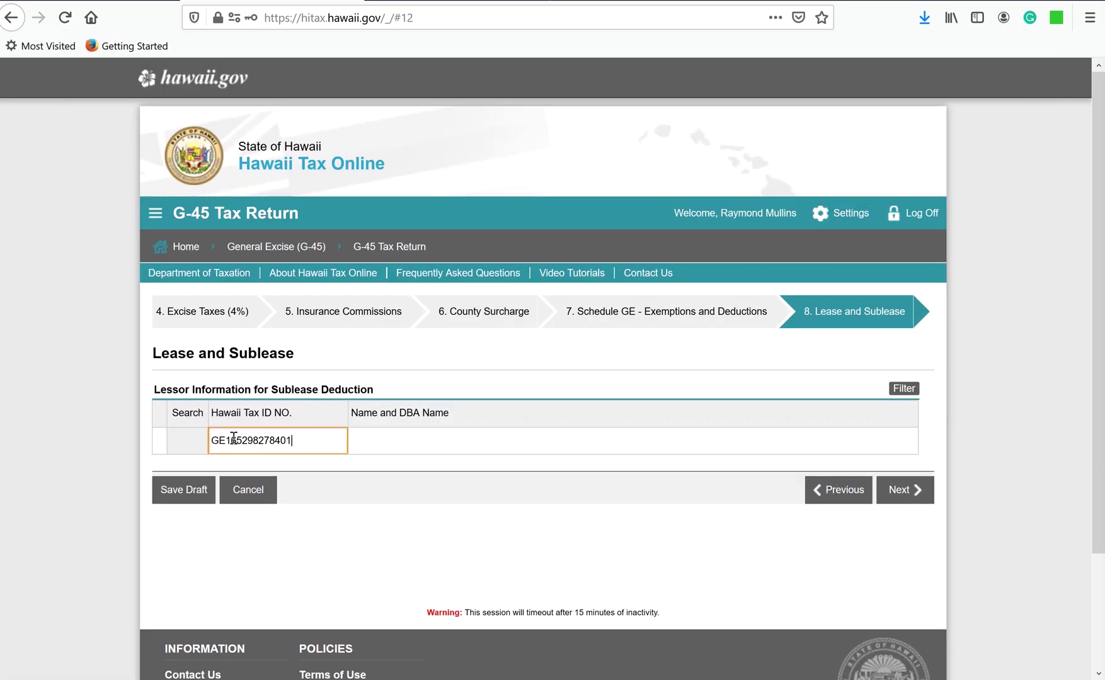
- Paste the sublessor's business name from the workbook as the lessor name
left_click(438, 446)
key("alt+Tab")
left_click(259, 362)
key("ctrl+c")
key("alt+Tab")
key("ctrl+v")
left_click(904, 536)
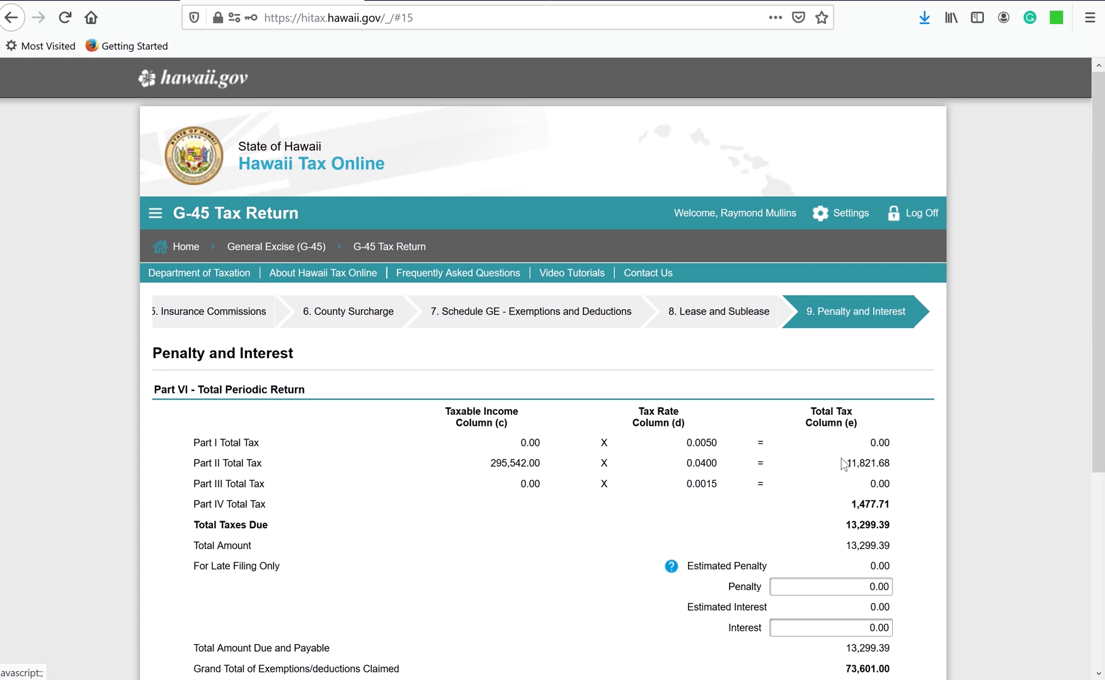
- Scroll through Penalty and Interest and continue to the return summary showing 13,299.39 due
scroll(842, 463, "down", 3)
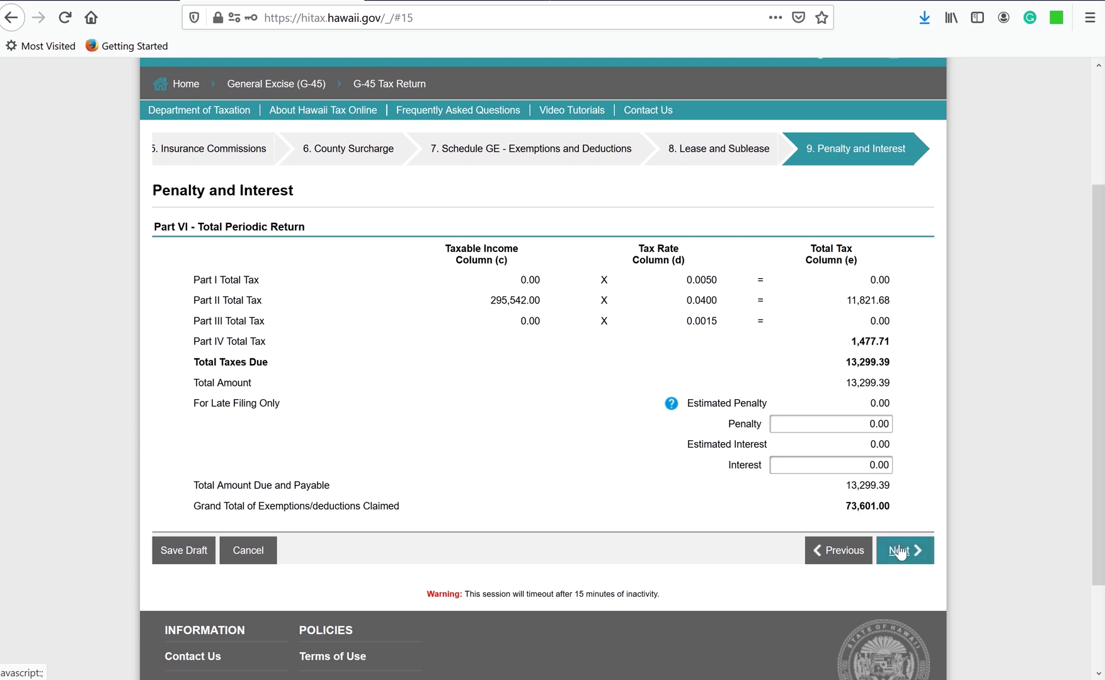
scroll(899, 552, "down", 2)
left_click(911, 433)
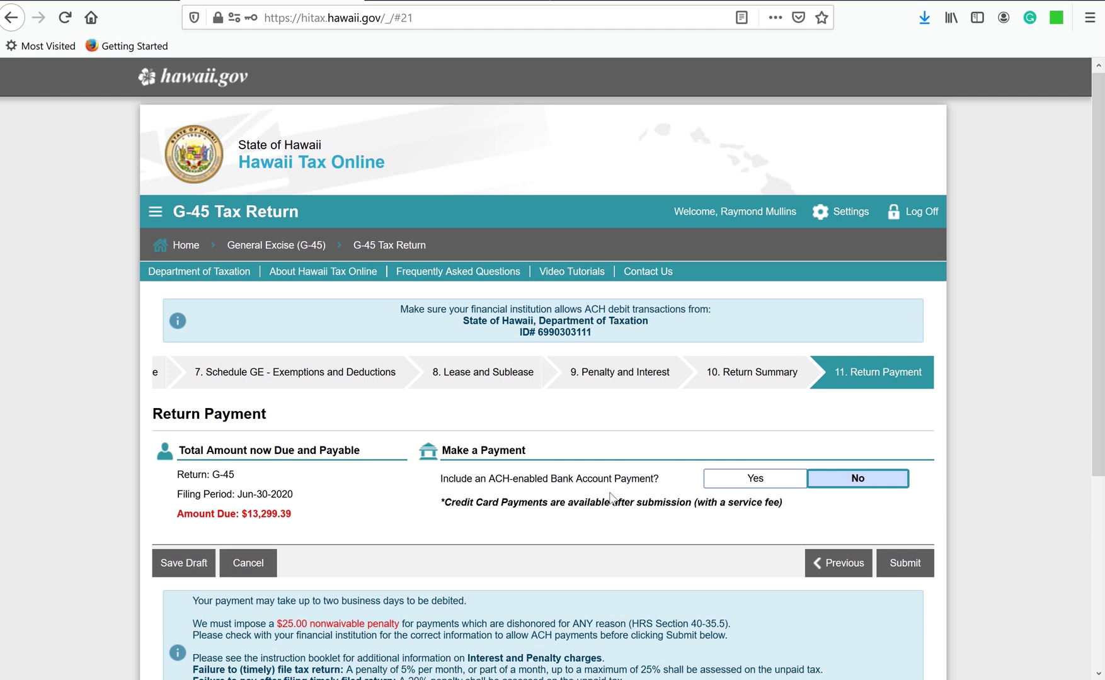
- Review the $13,299.39 Return Payment step without adding an ACH payment, then return Home
left_click(760, 478)
left_click(193, 249)
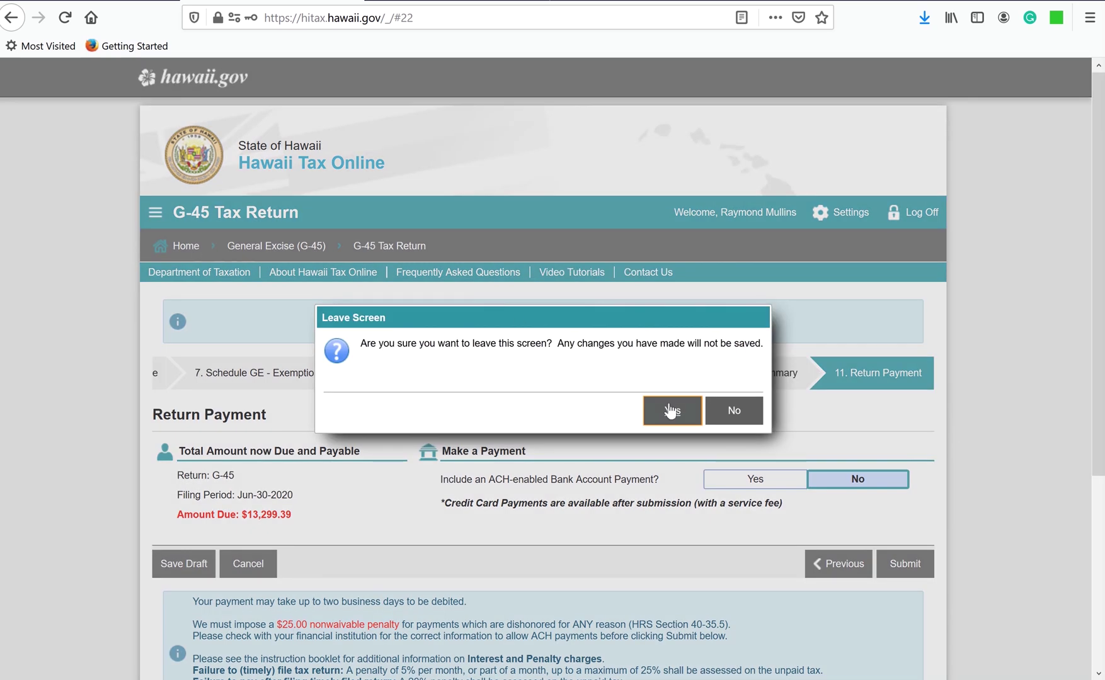
- Confirm leaving the return, then file a fresh Jun-30-2020 General Excise (G-45) return past its introduction
left_click(671, 411)
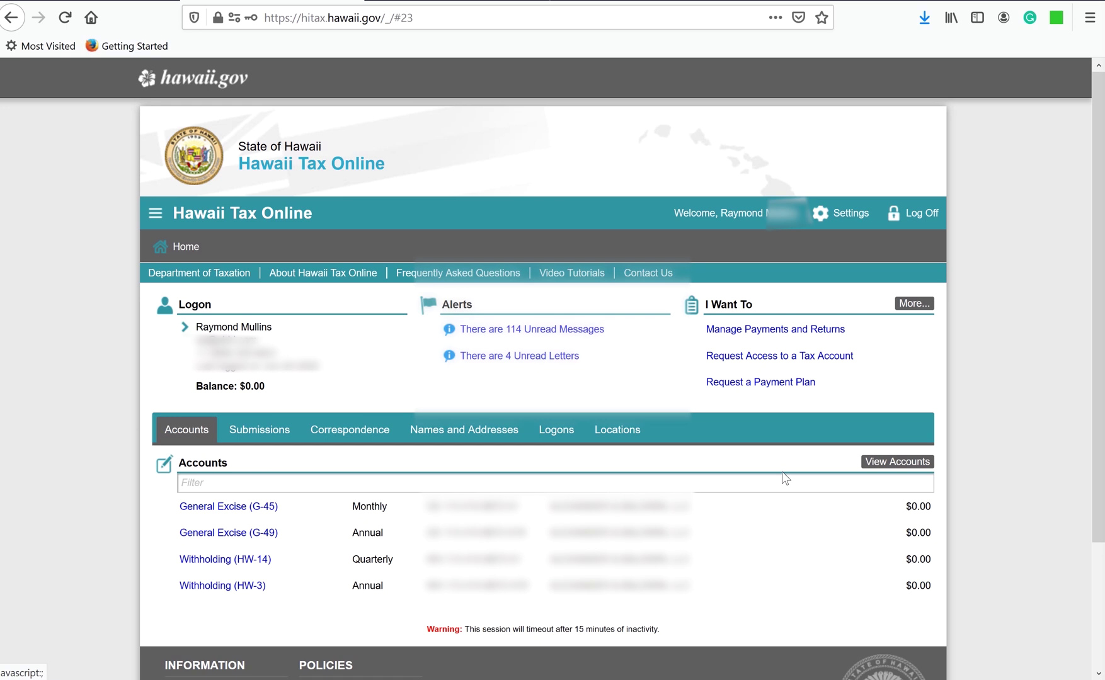
left_click(194, 507)
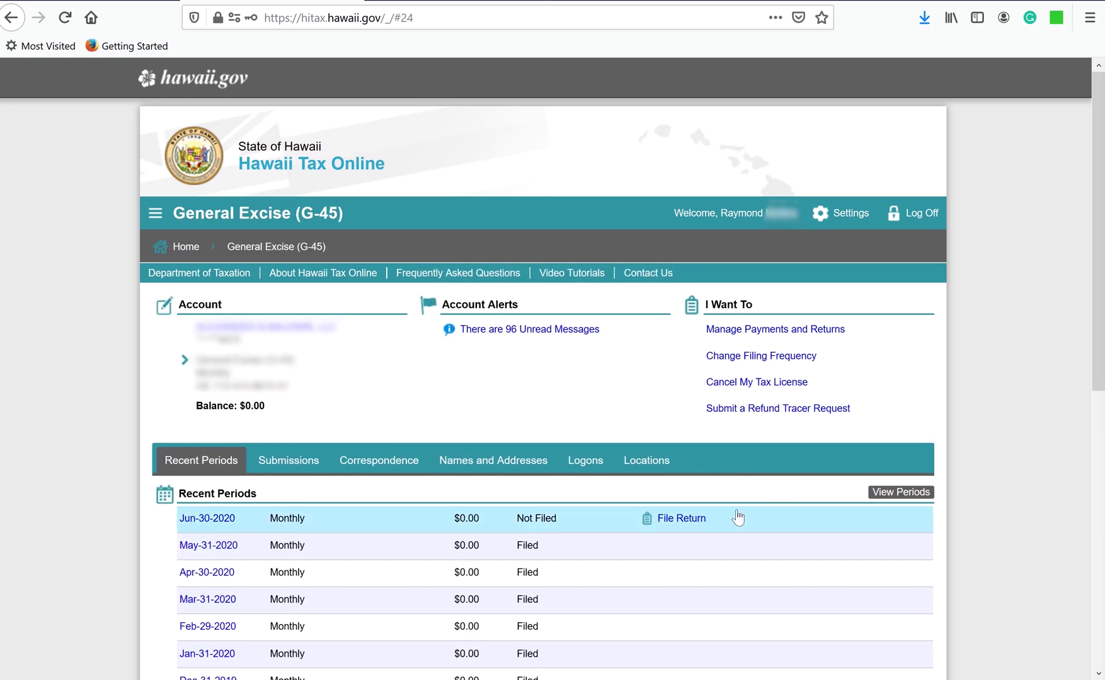
left_click(683, 518)
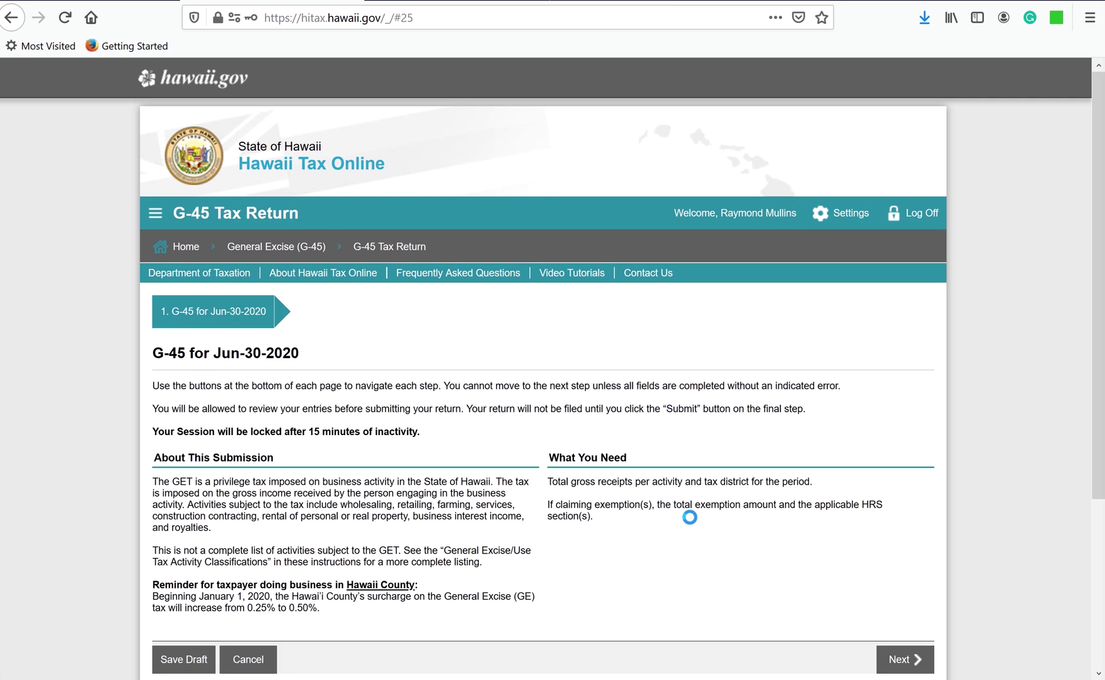
left_click(901, 658)
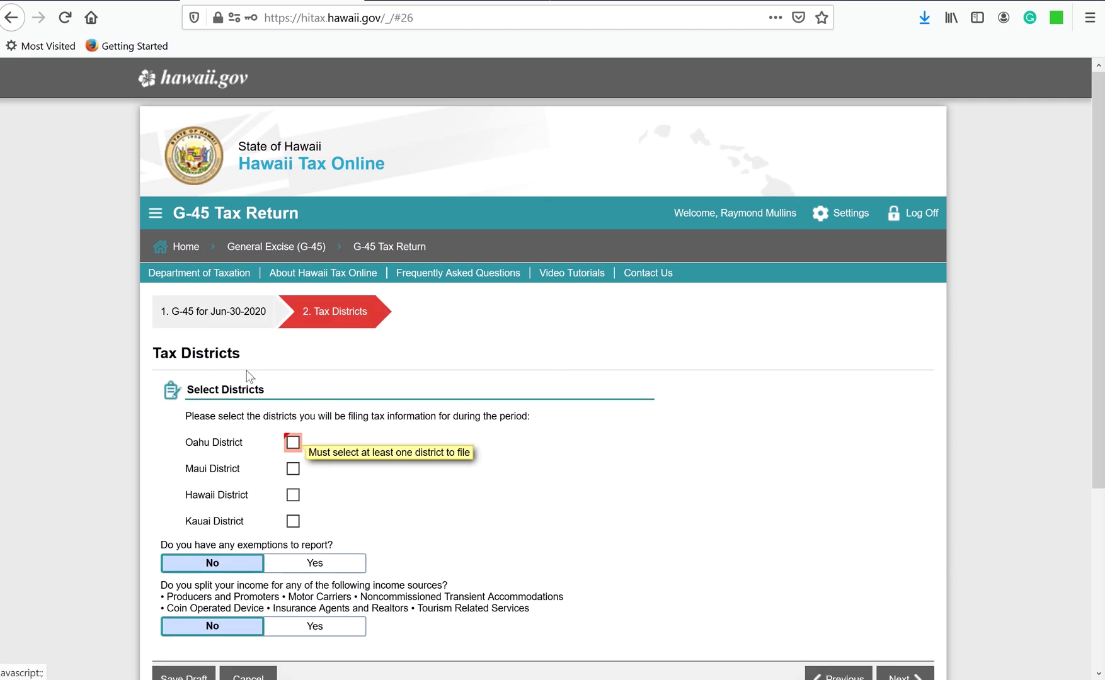
- Select the Oahu, Maui, Hawaii and Kauai districts and answer Yes to exemptions
left_click(293, 442)
left_click(292, 468)
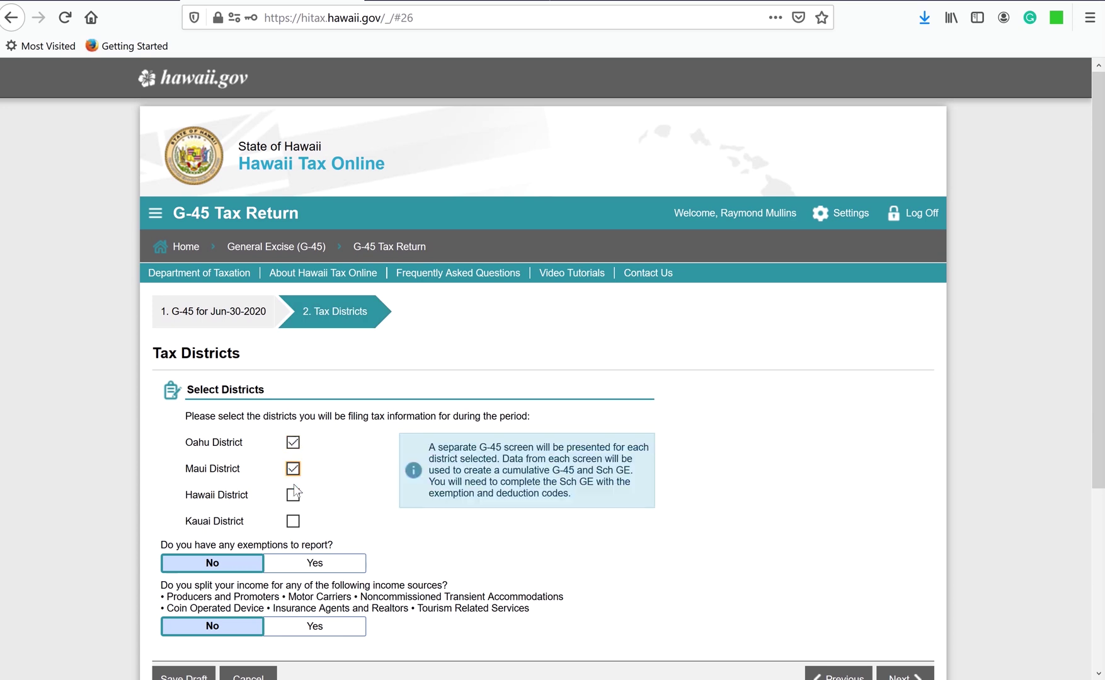
left_click(293, 495)
left_click(293, 520)
left_click(271, 567)
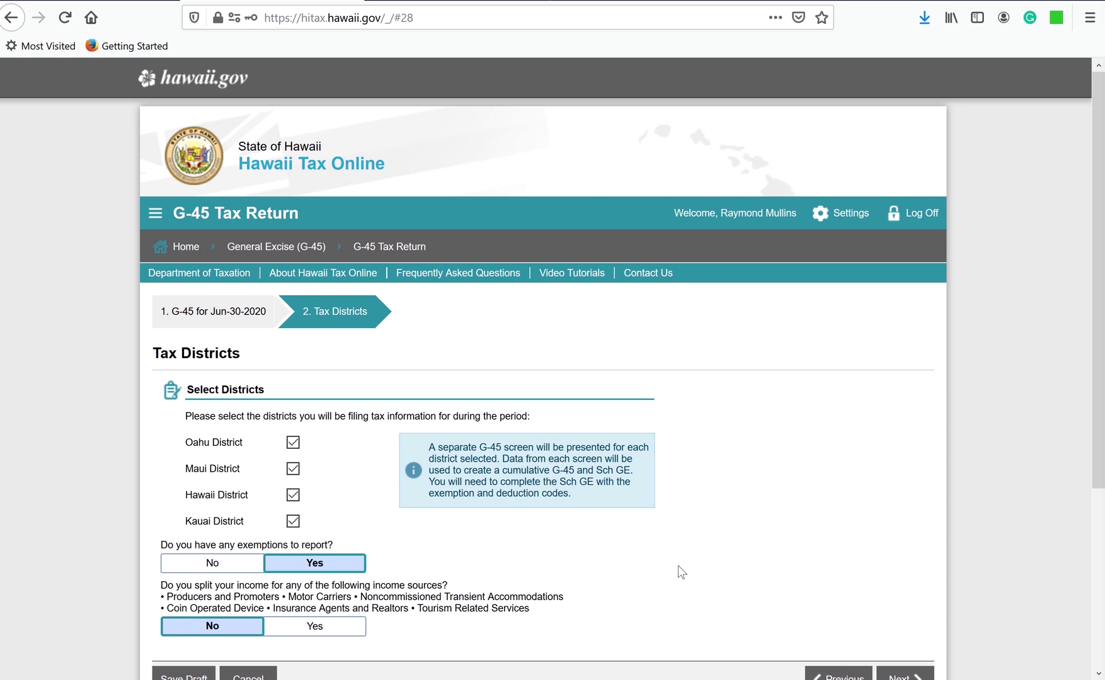
left_click(897, 669)
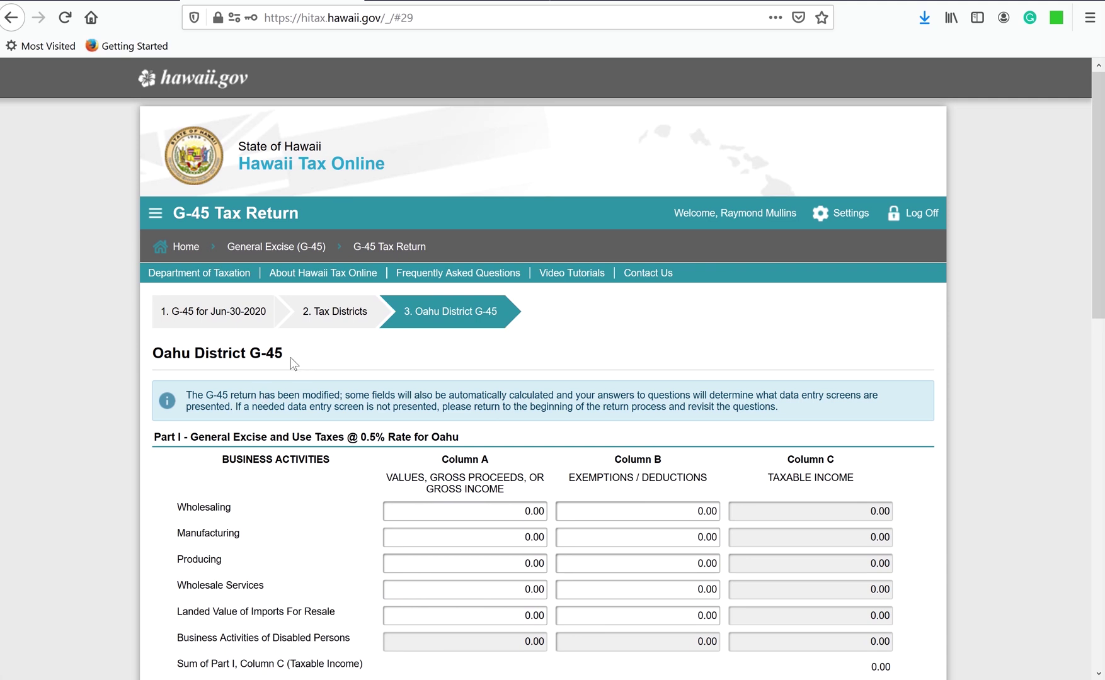
- Enter Oahu Other Rentals of 369,143.00 less a 73,601.00 deduction, giving 295,542.00 taxable
left_click_drag(283, 354, 153, 354)
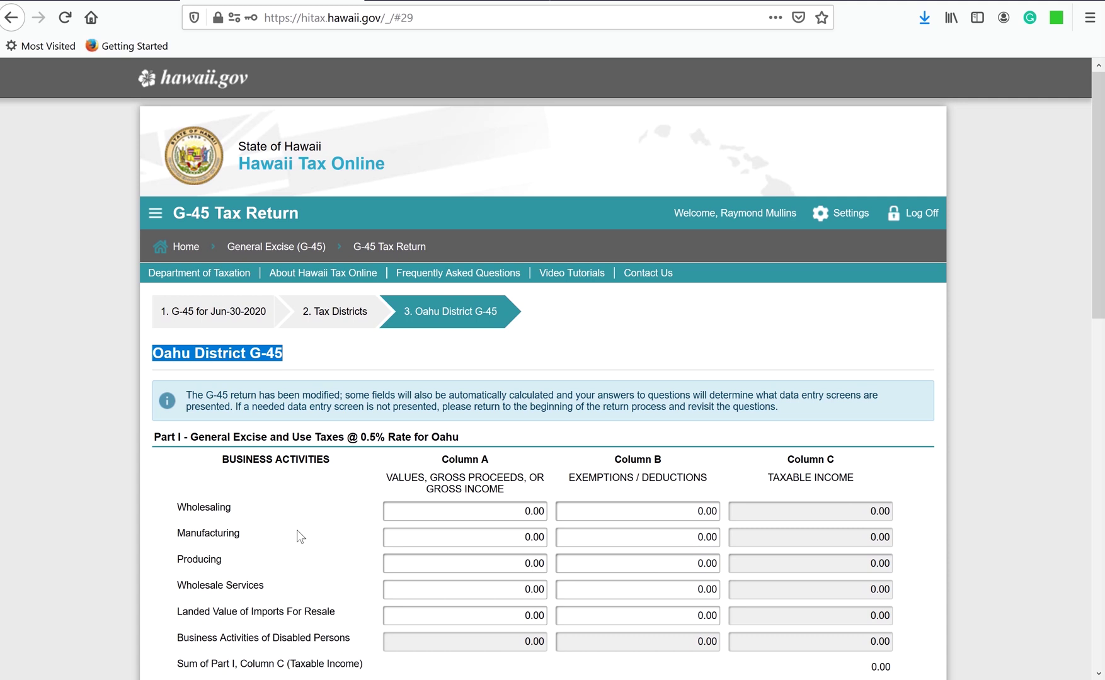
left_click(331, 558)
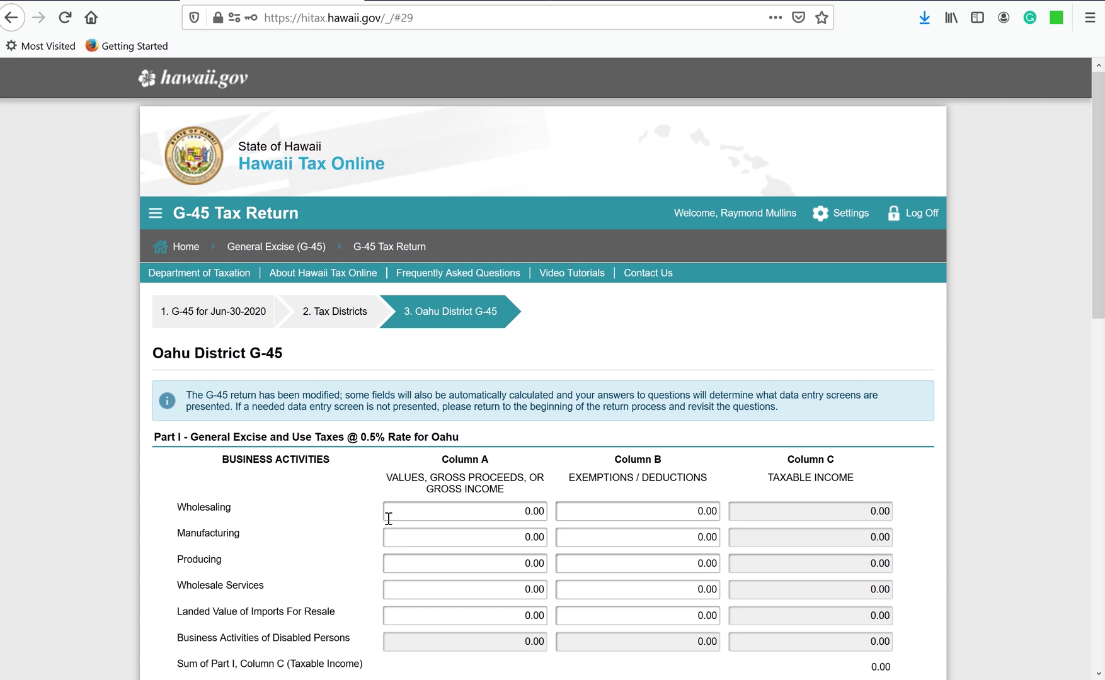
scroll(350, 567, "down", 5)
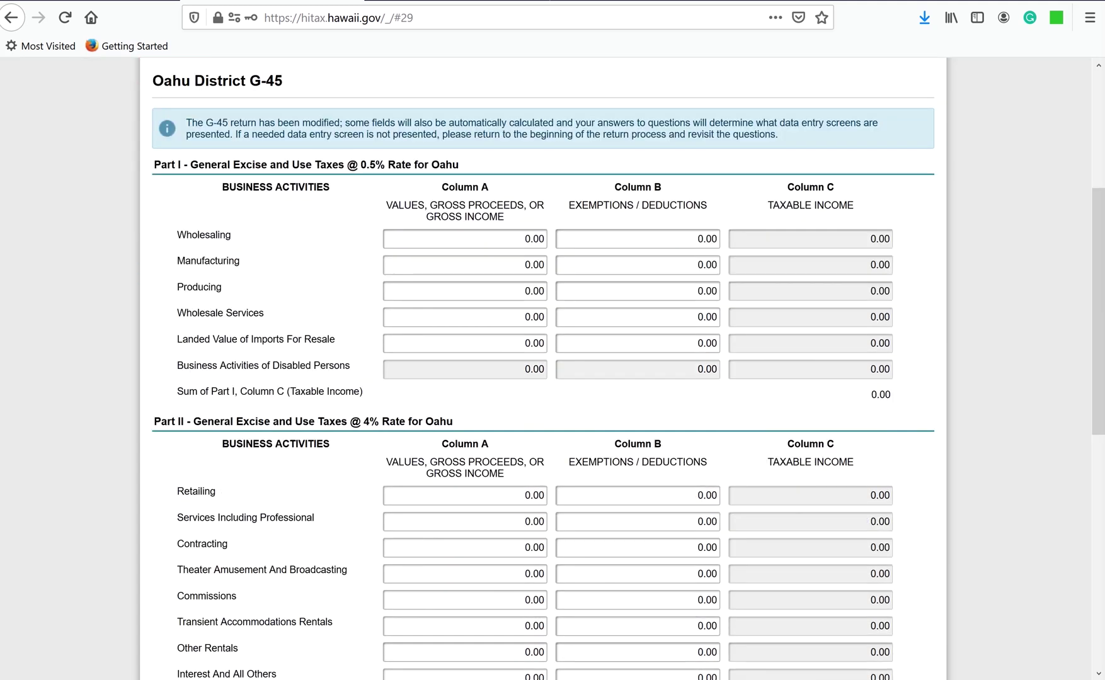
left_click(706, 626)
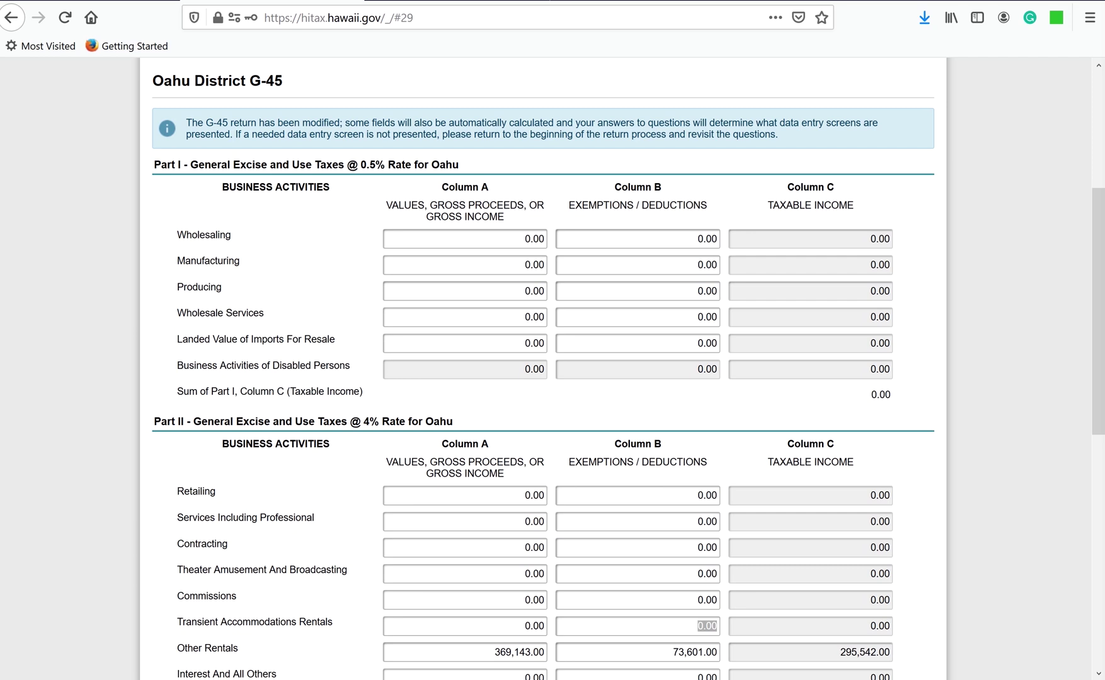
left_click(453, 652)
left_click(626, 656)
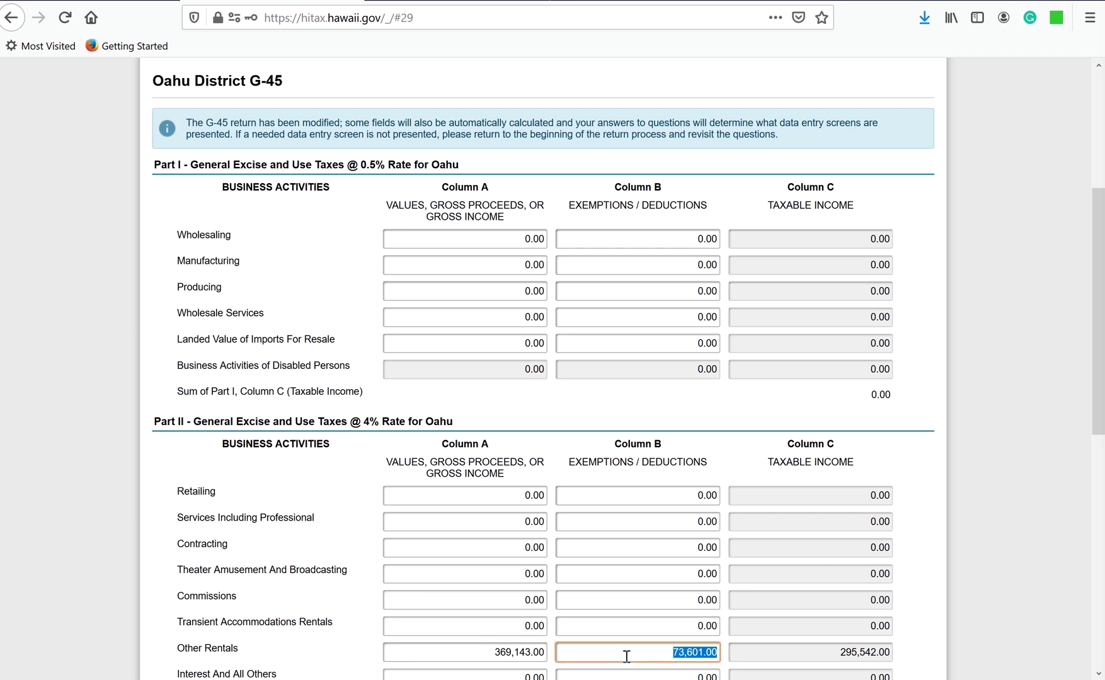
scroll(759, 570, "down", 8)
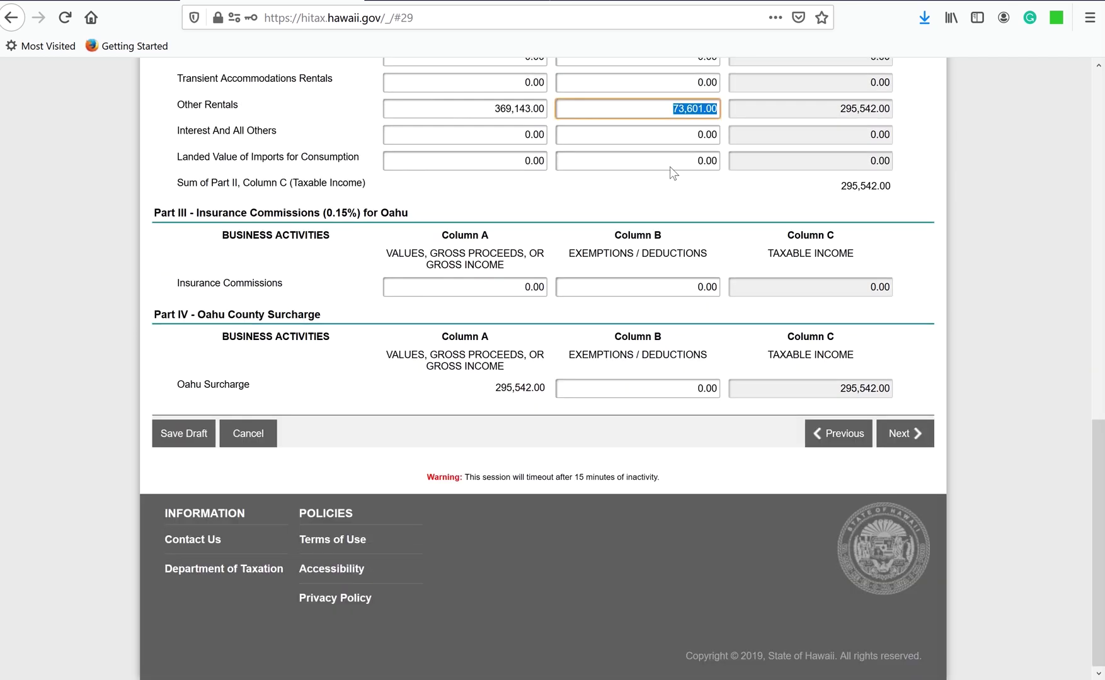
left_click(830, 108)
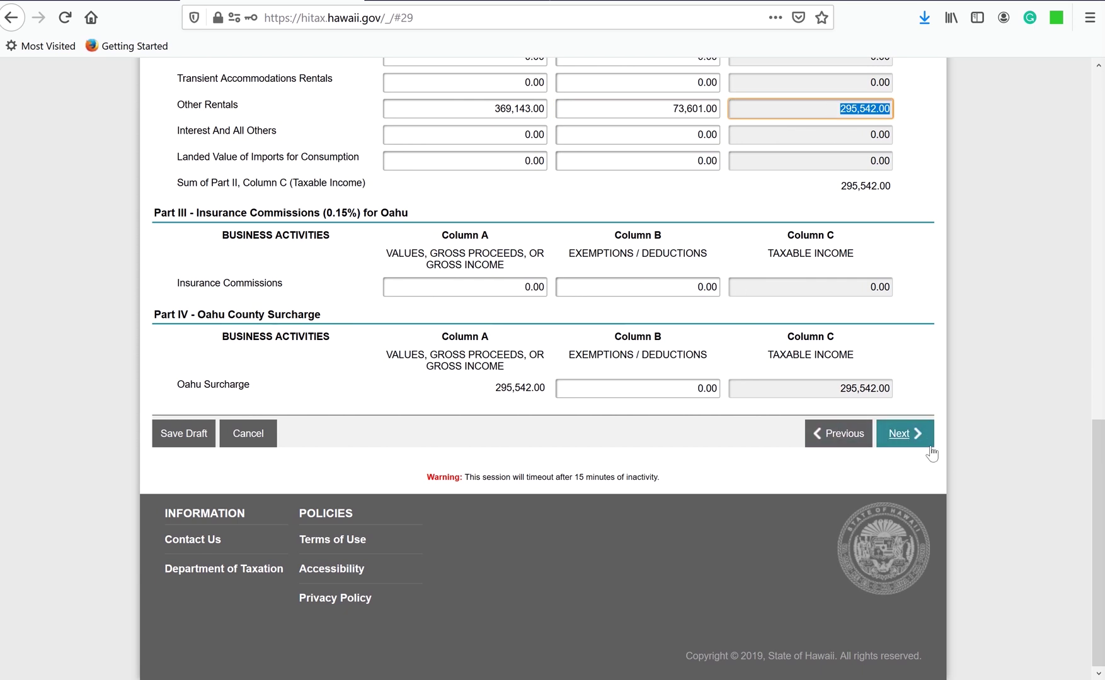
left_click(905, 439)
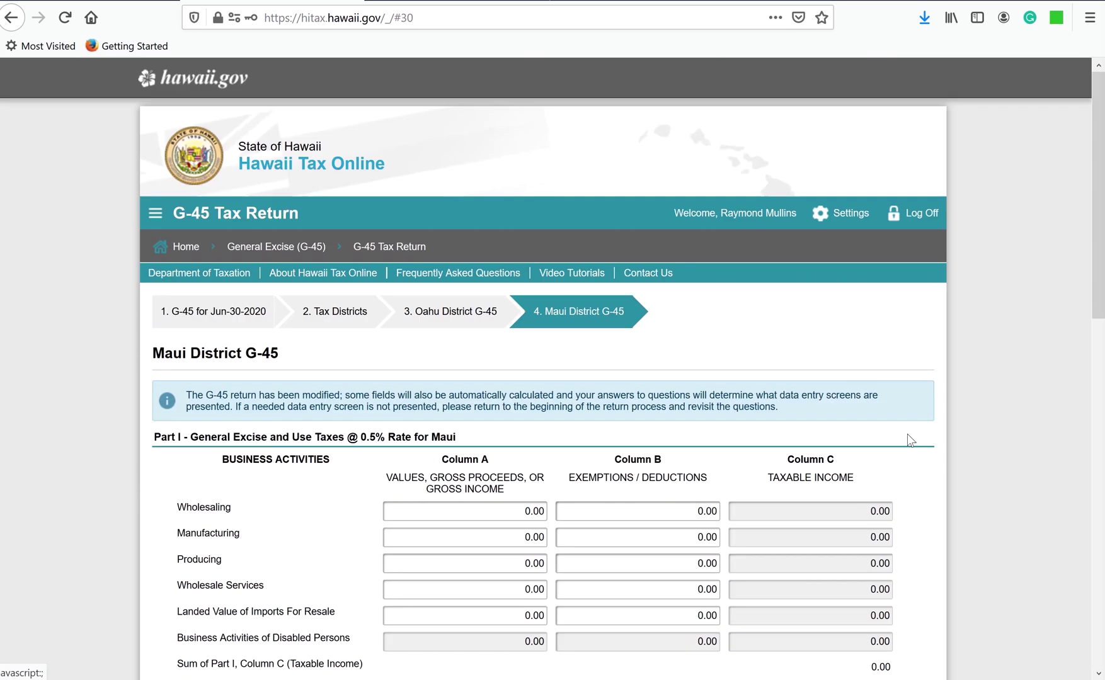
- Accept Maui's 101,392.00 Other Rentals as already entered
double_click(155, 355)
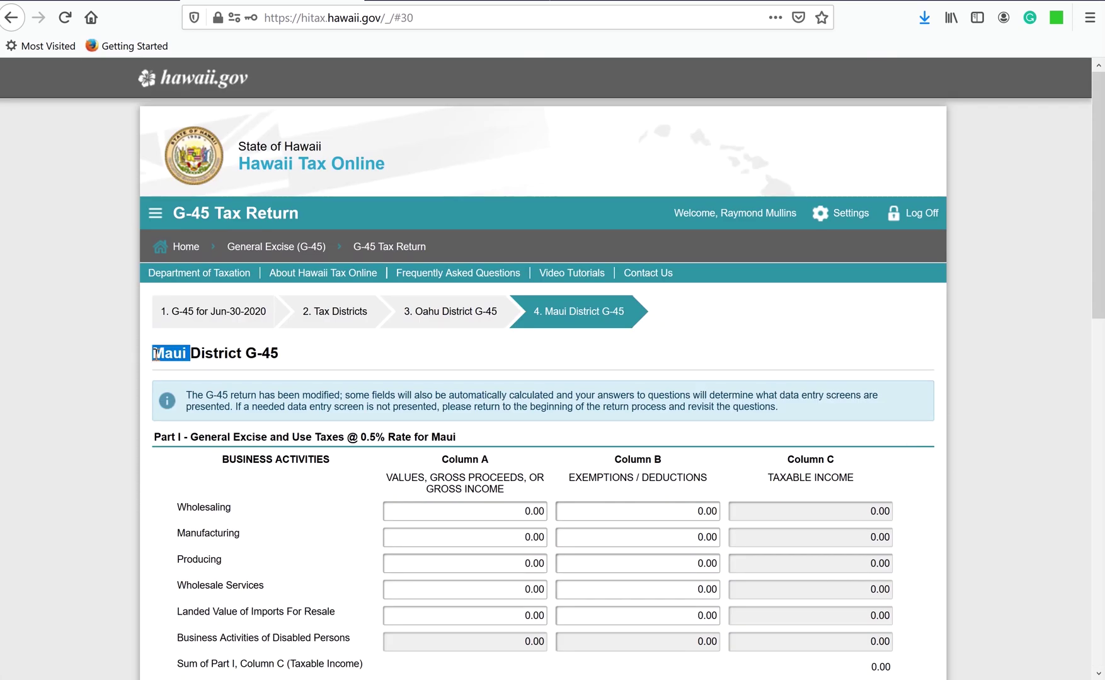
scroll(641, 473, "down", 9)
scroll(660, 473, "down", 4)
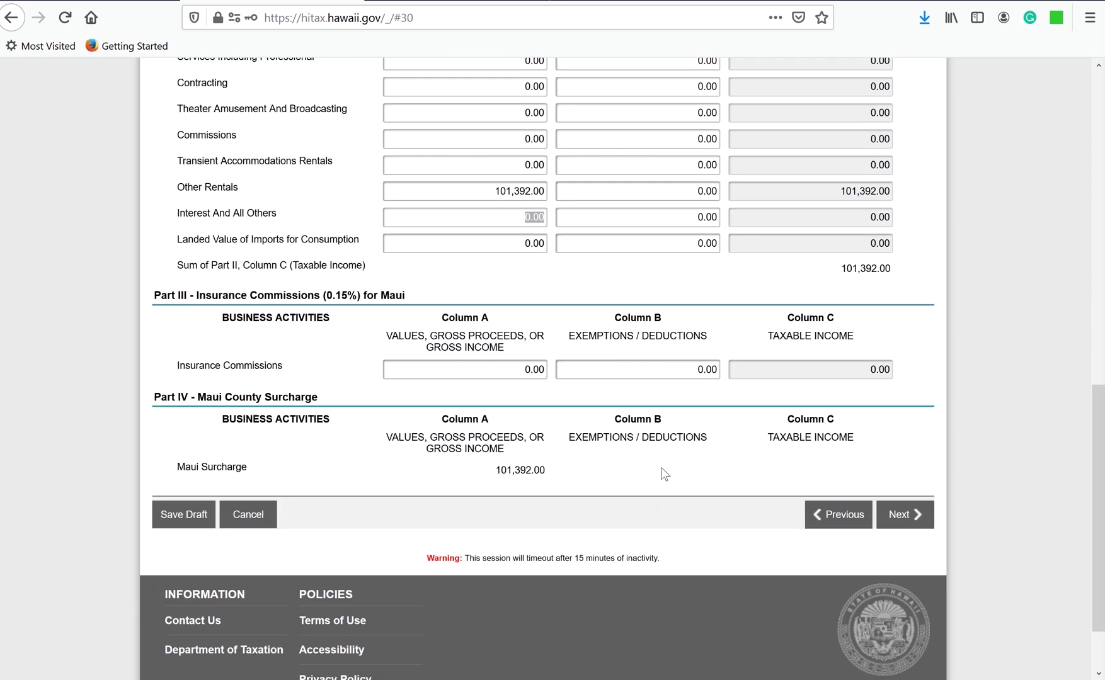
left_click(902, 515)
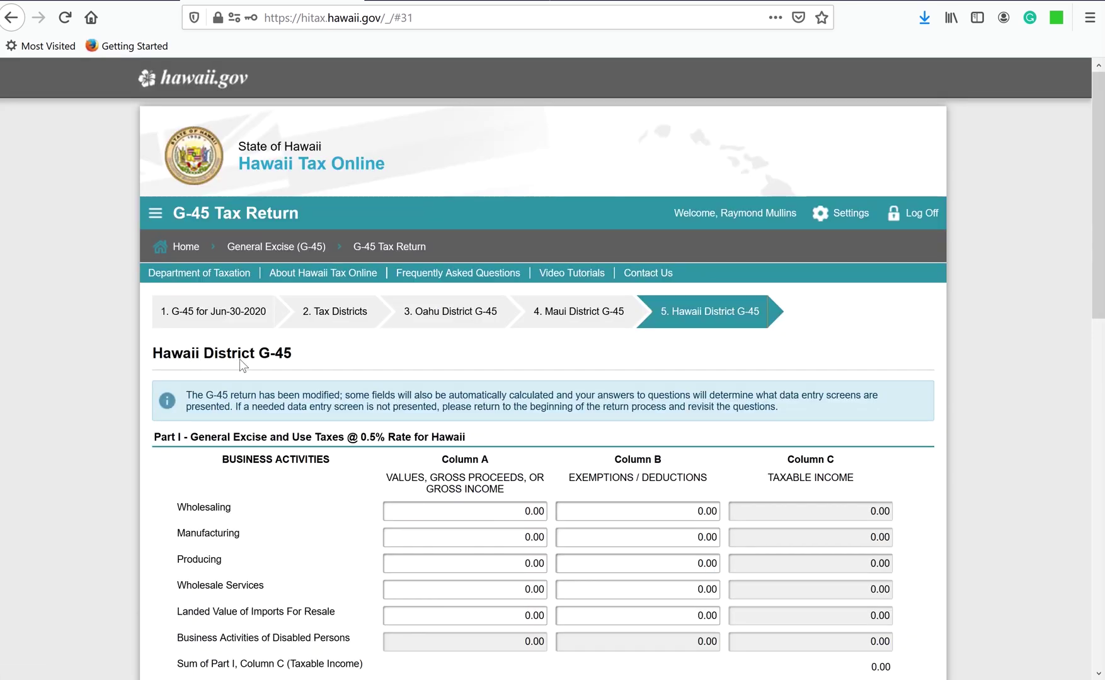
- Paste 347,019.00 as Hawaii's Other Rentals gross income
scroll(411, 471, "down", 10)
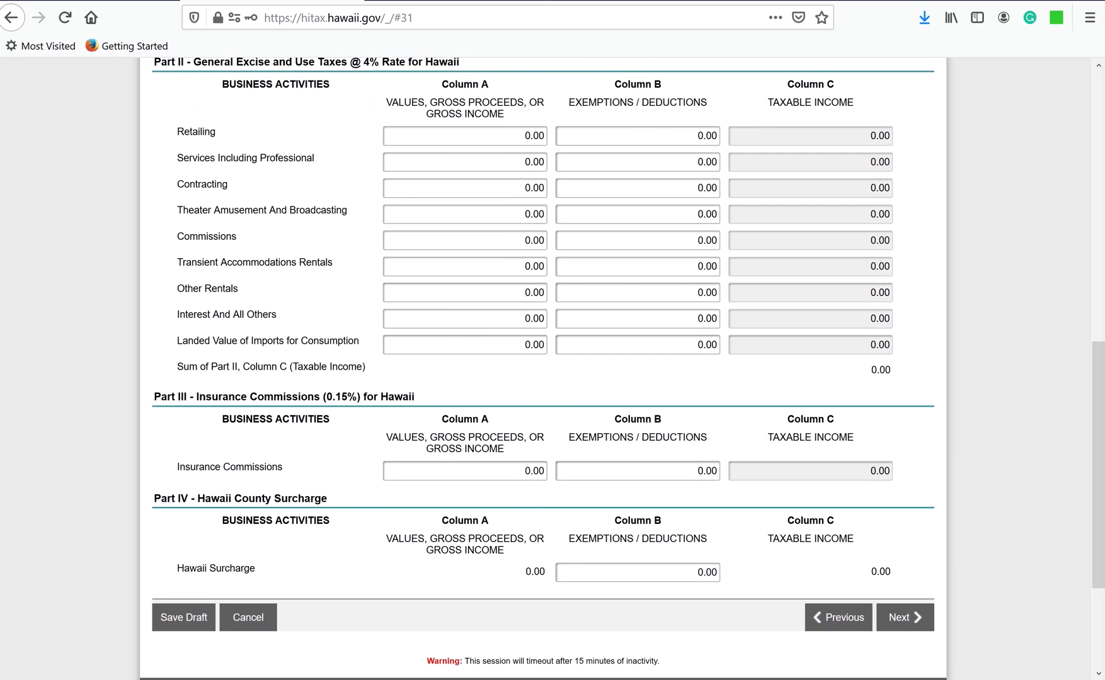
mouse_move(302, 679)
type("347,019.00")
key("Tab")
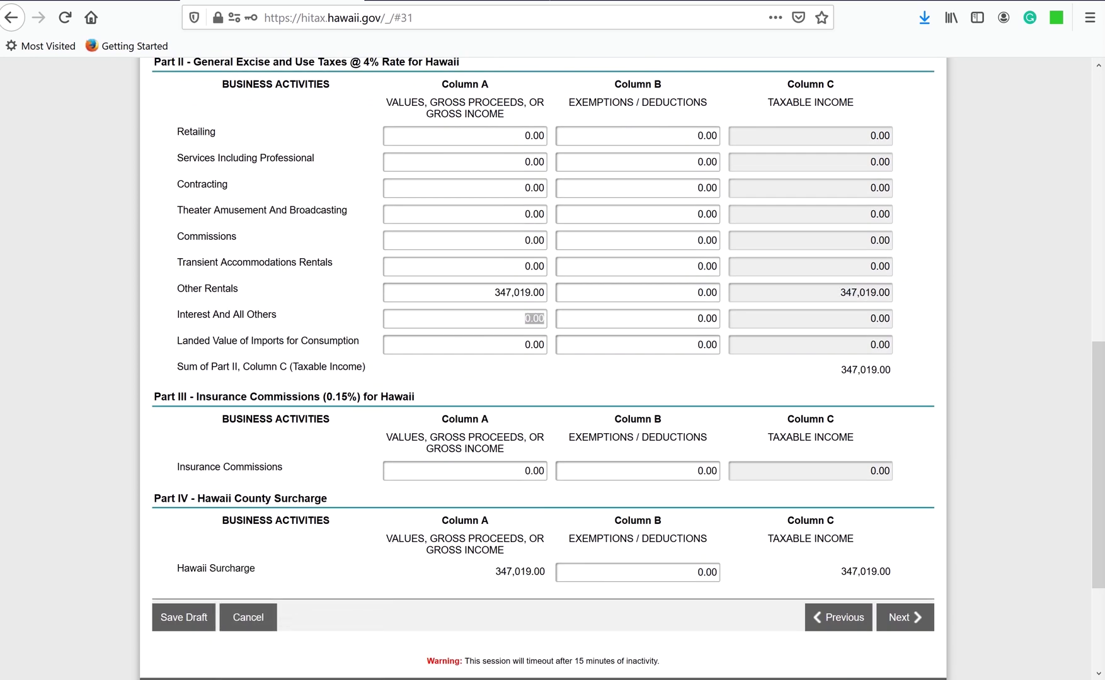
left_click(907, 619)
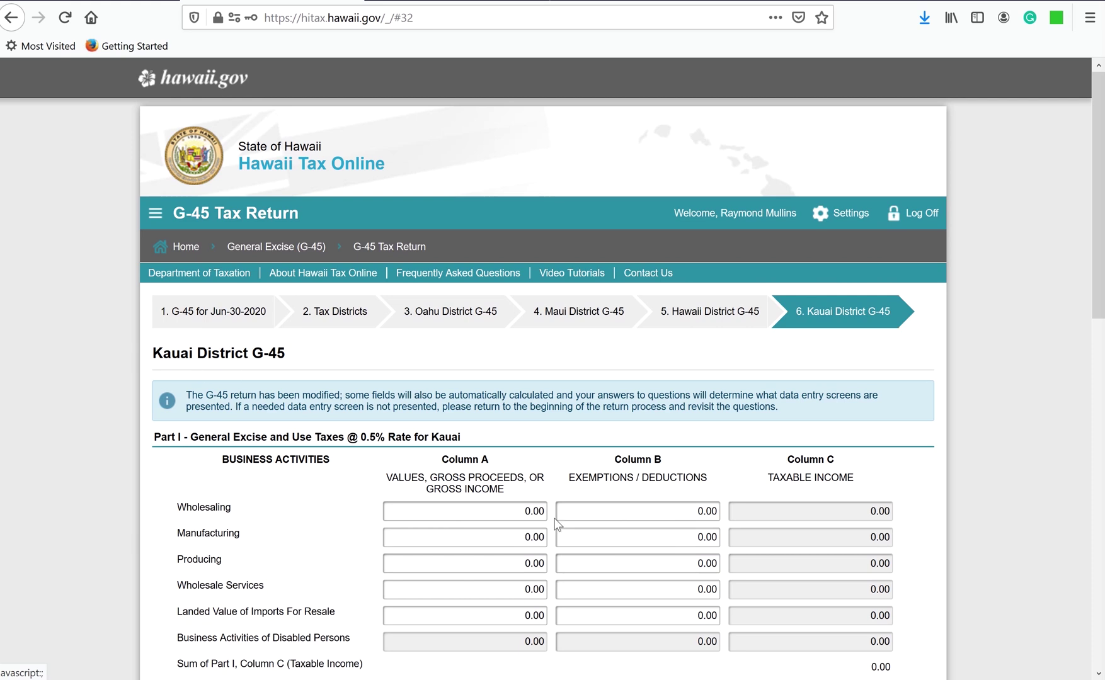
- Enter 1.00 as Kauai's Other Rentals and proceed to Schedule GE
scroll(557, 524, "down", 6)
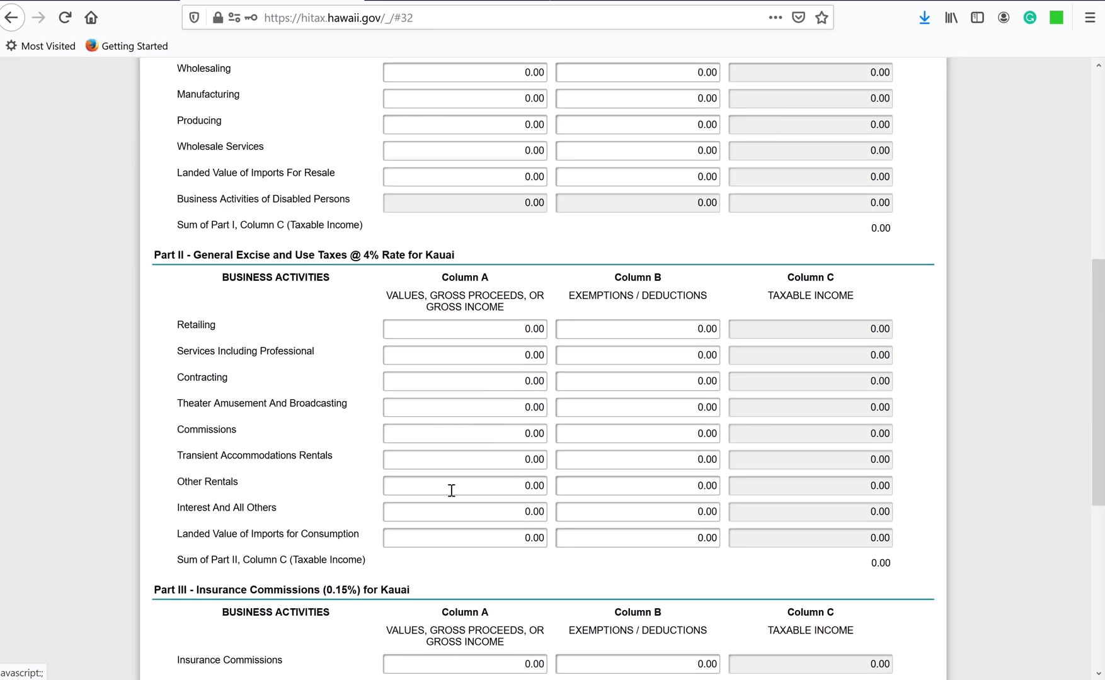
left_click(475, 488)
type("1")
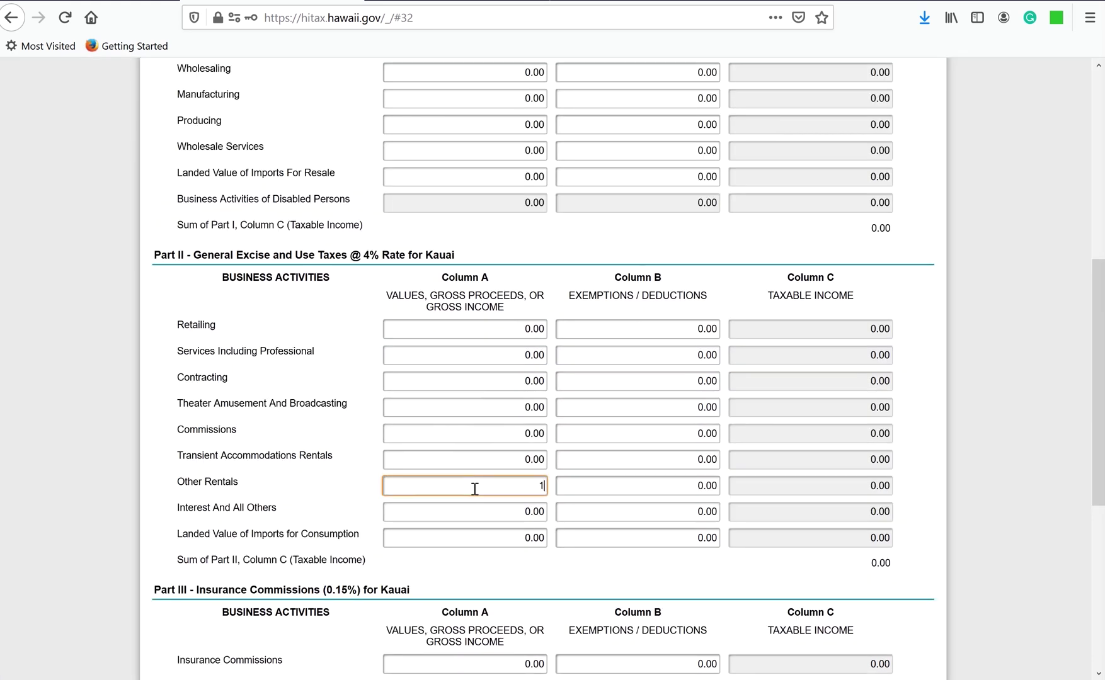
left_click(471, 511)
scroll(471, 510, "down", 5)
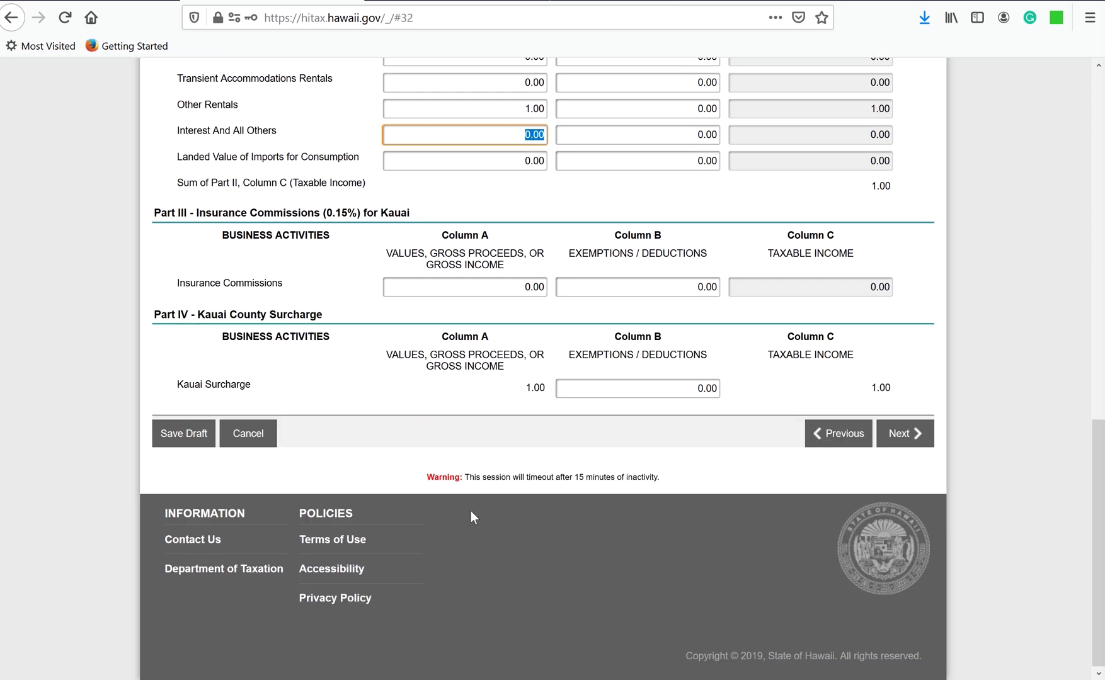
left_click(905, 433)
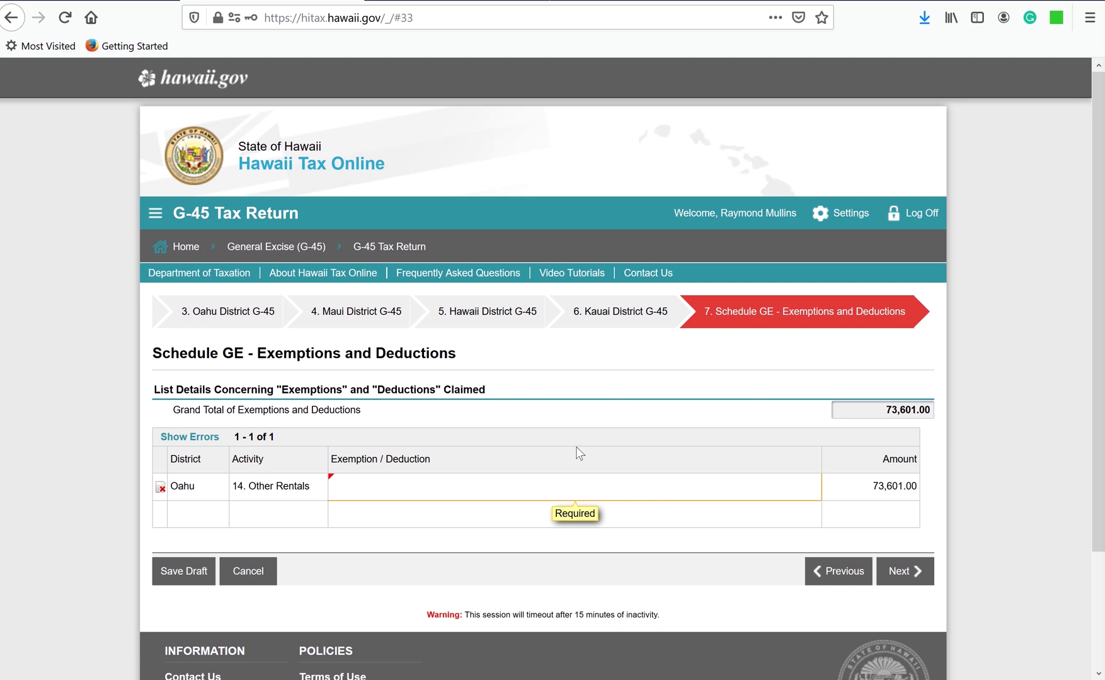
- Classify the Oahu 73,601.00 deduction as 126 Lease and Sublease of Real Property
left_click(369, 487)
type("16.")
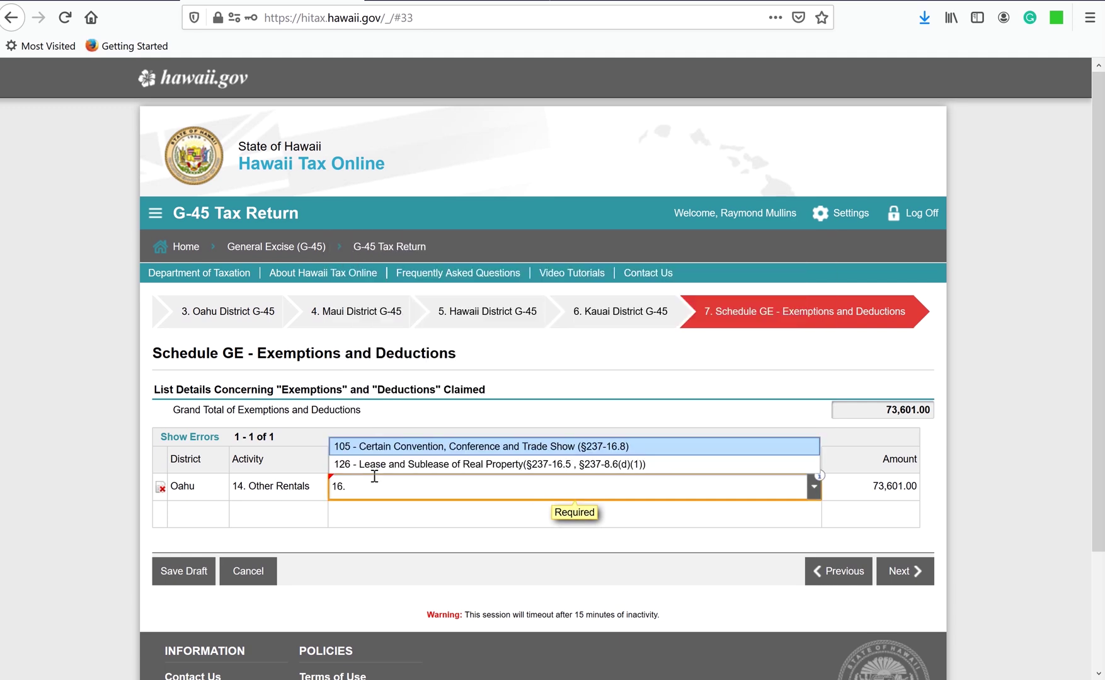
left_click(374, 466)
left_click(903, 571)
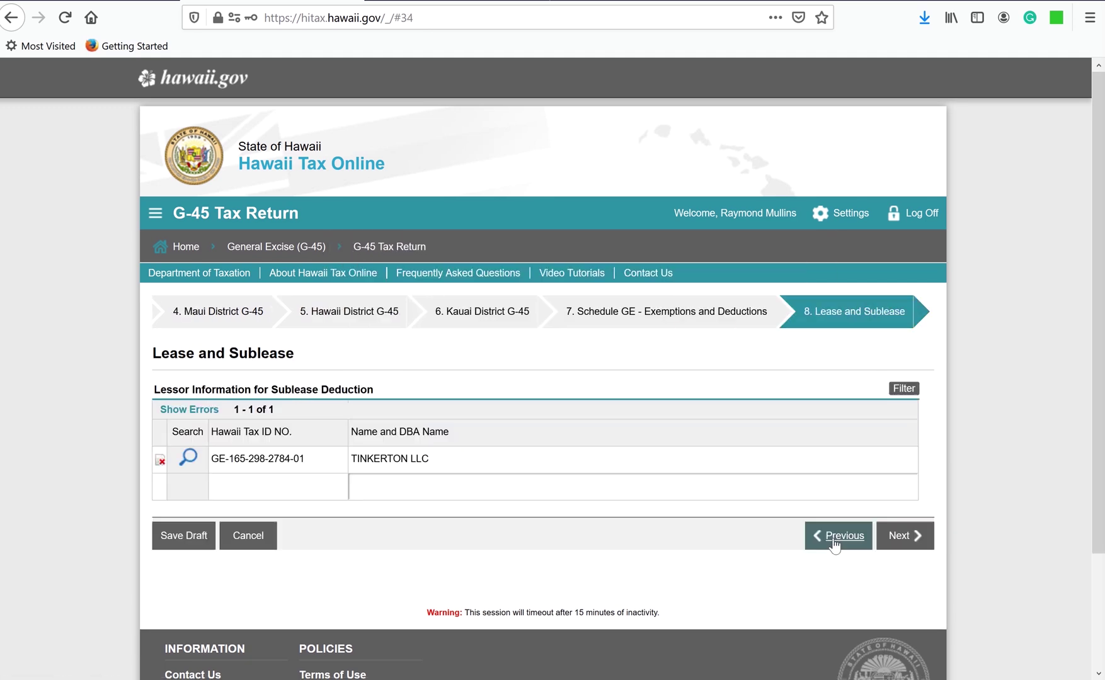
- Move past the lessor details and Penalty and Interest, showing 32,970.98 due
left_click(899, 537)
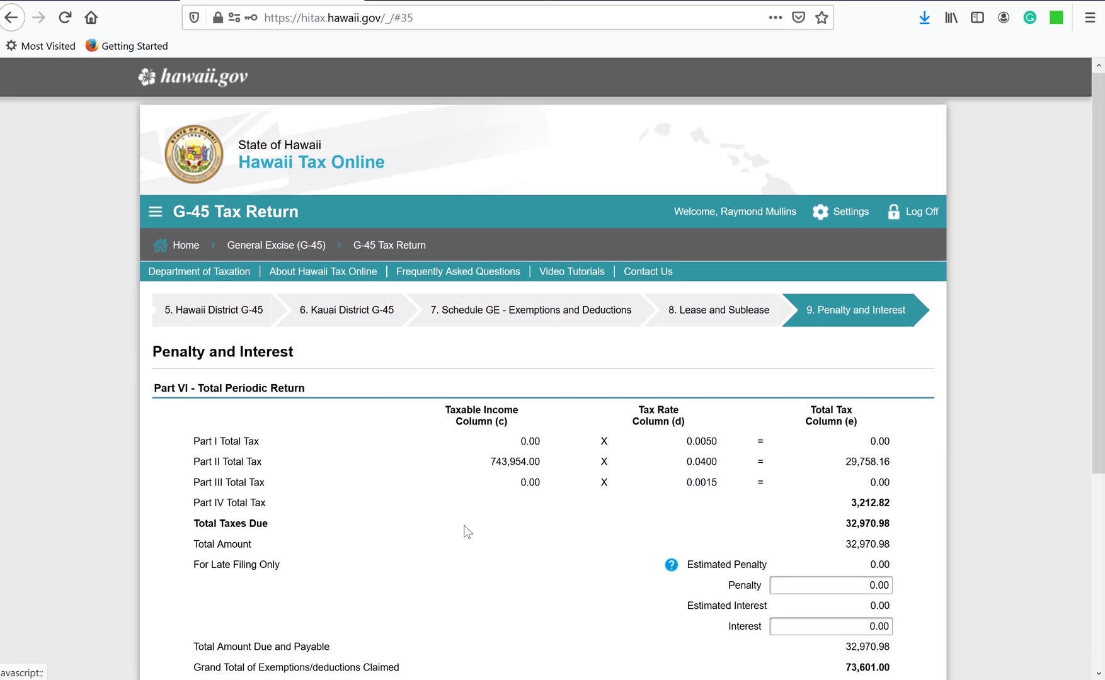
scroll(466, 533, "down", 4)
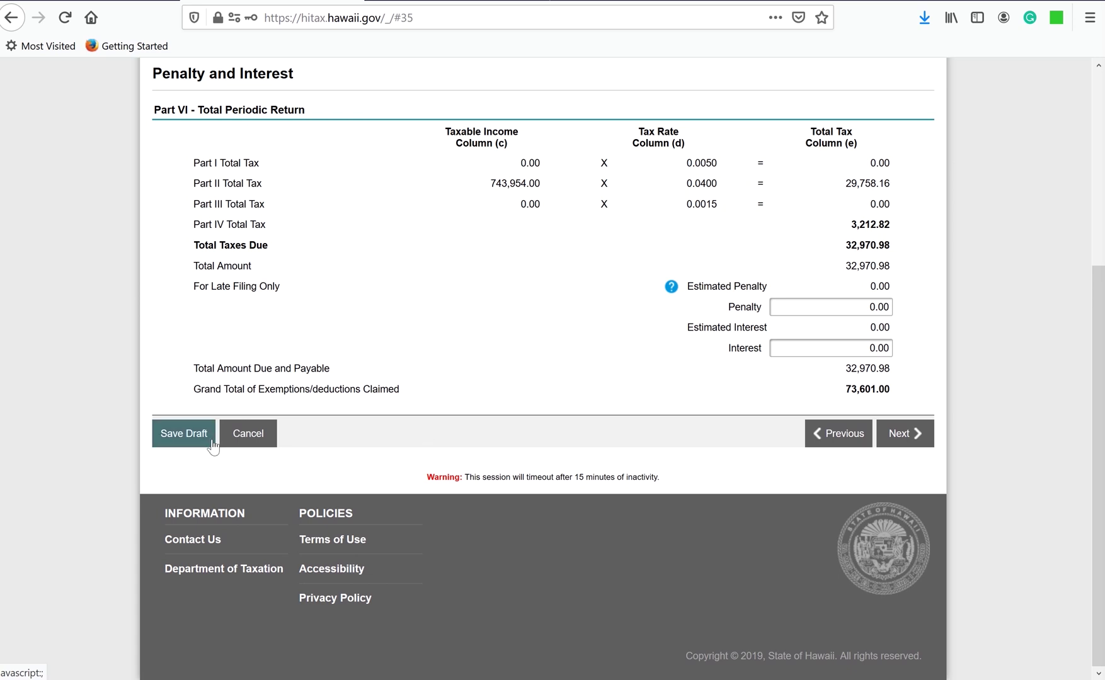
left_click(913, 433)
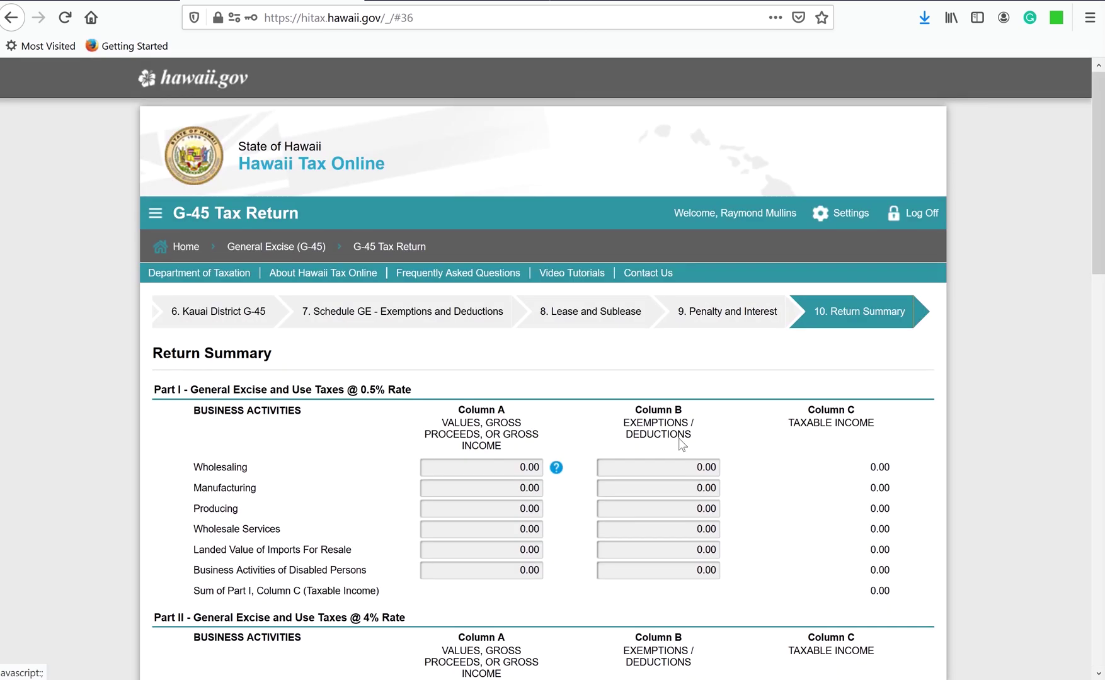
- Pass Return Summary and Schedule Tax by District (G75) to reach Return Payment showing $32,970.98
scroll(680, 443, "down", 15)
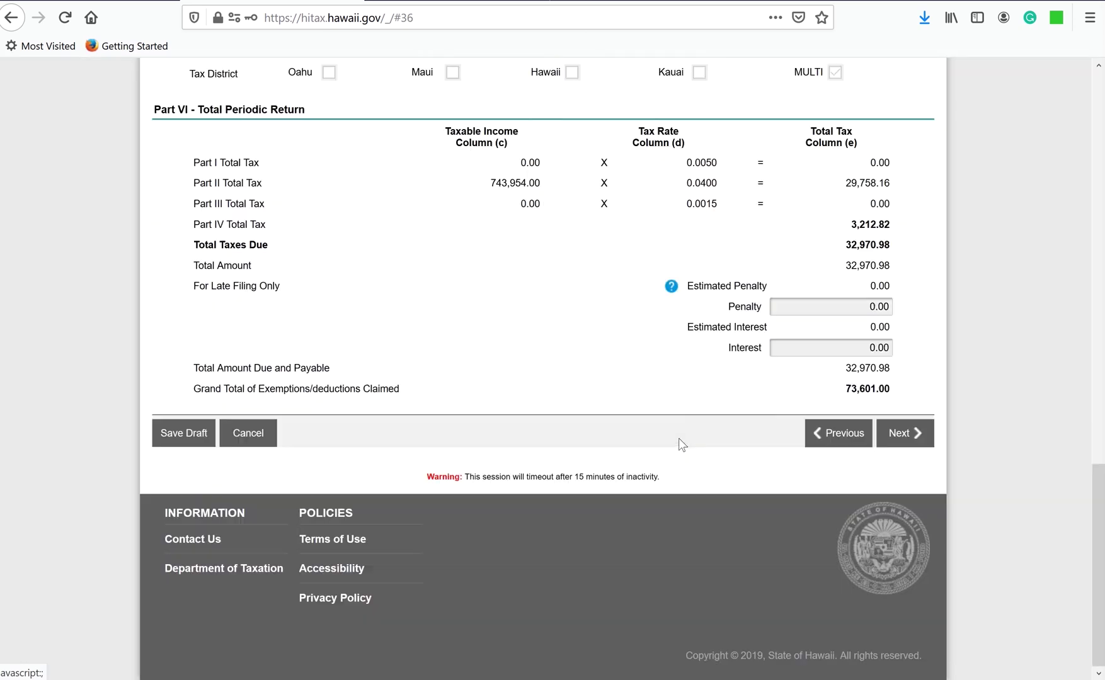
left_click(907, 435)
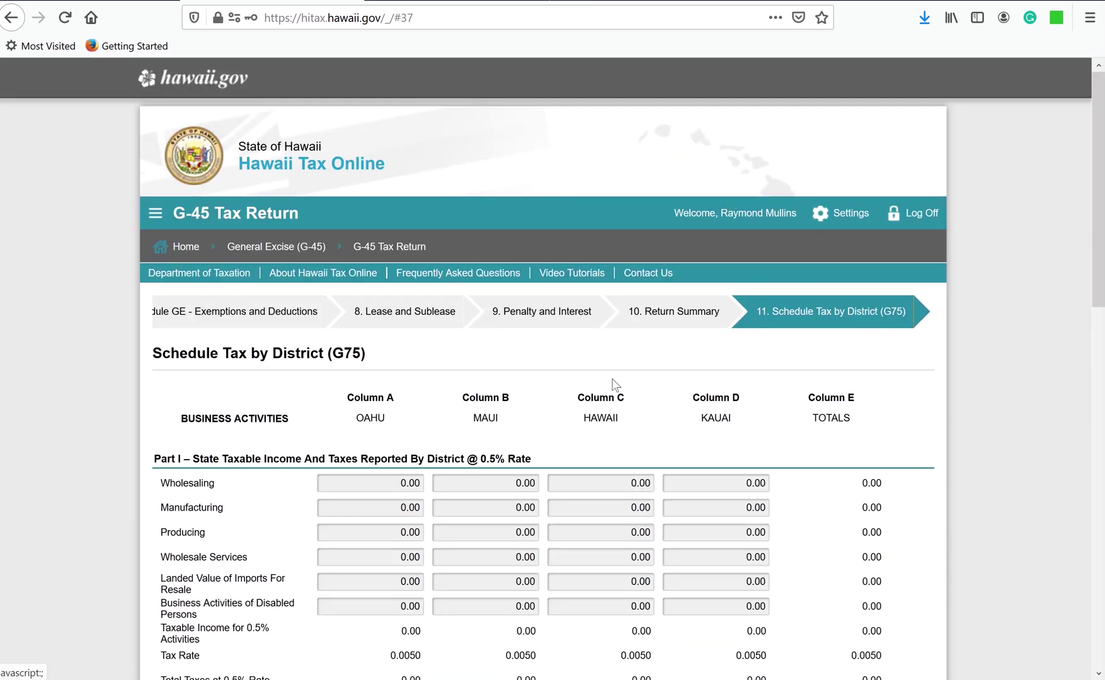
scroll(614, 381, "down", 15)
left_click(902, 439)
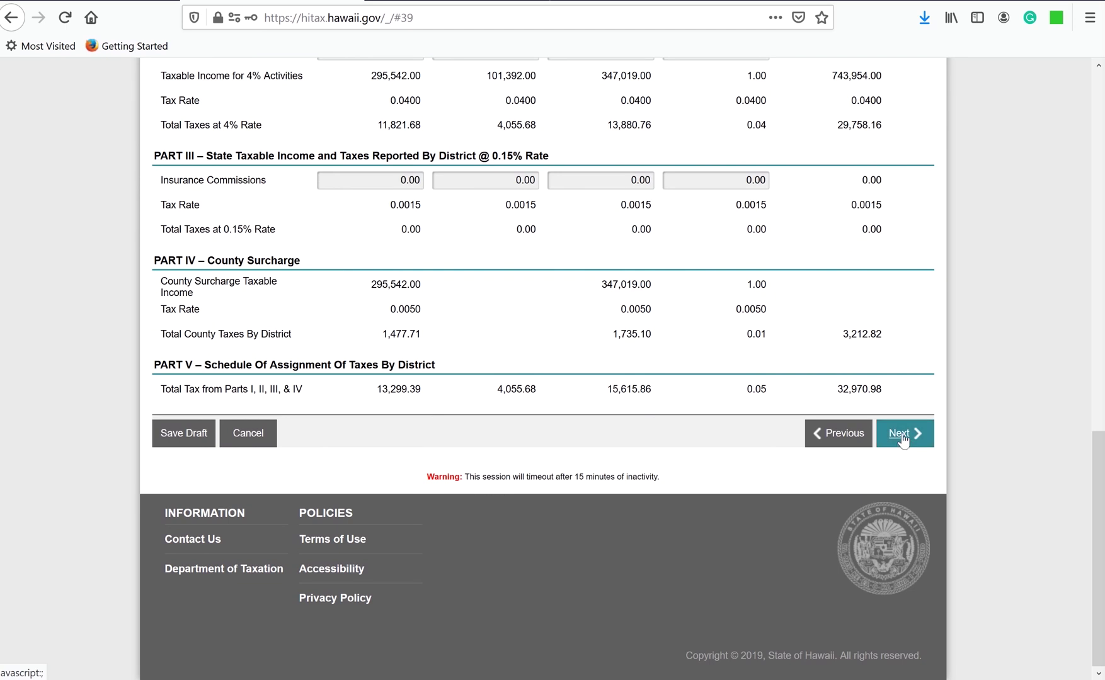
left_click(903, 439)
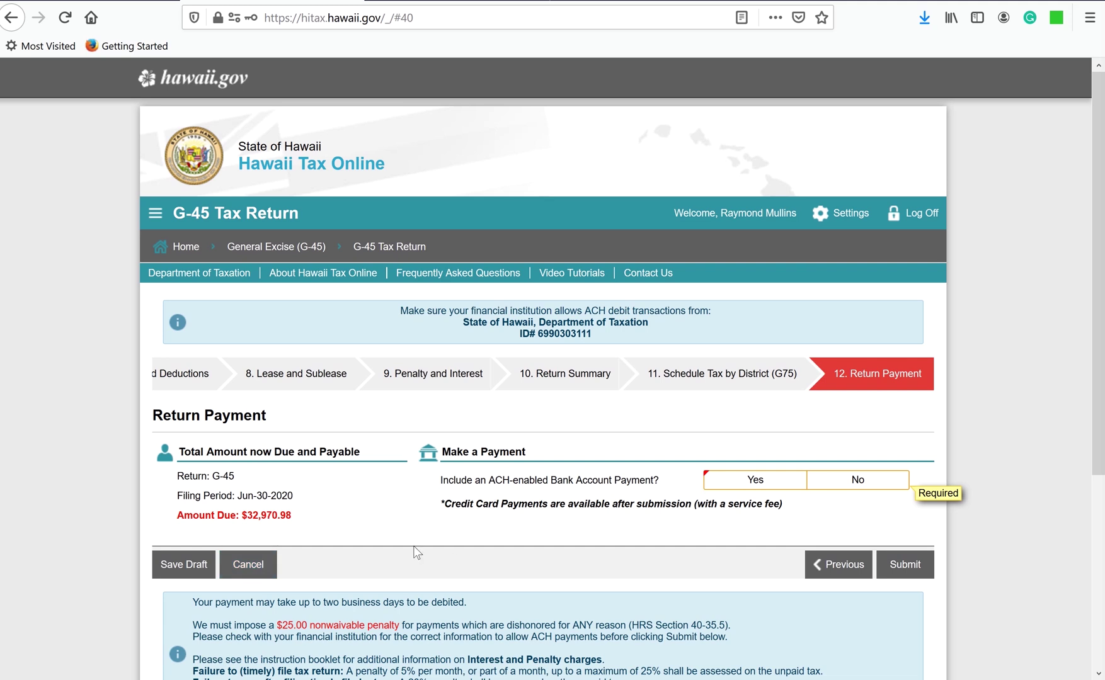
- Cancel the unfiled Jun-30-2020 return and confirm leaving without saving
left_click(234, 562)
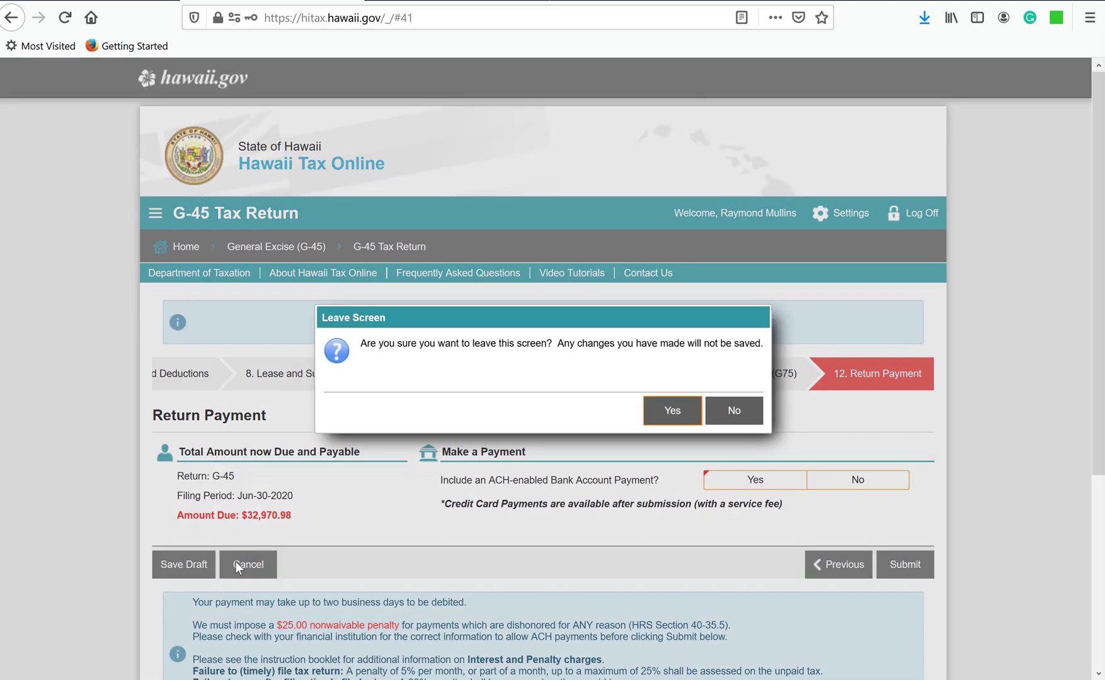
left_click(669, 411)
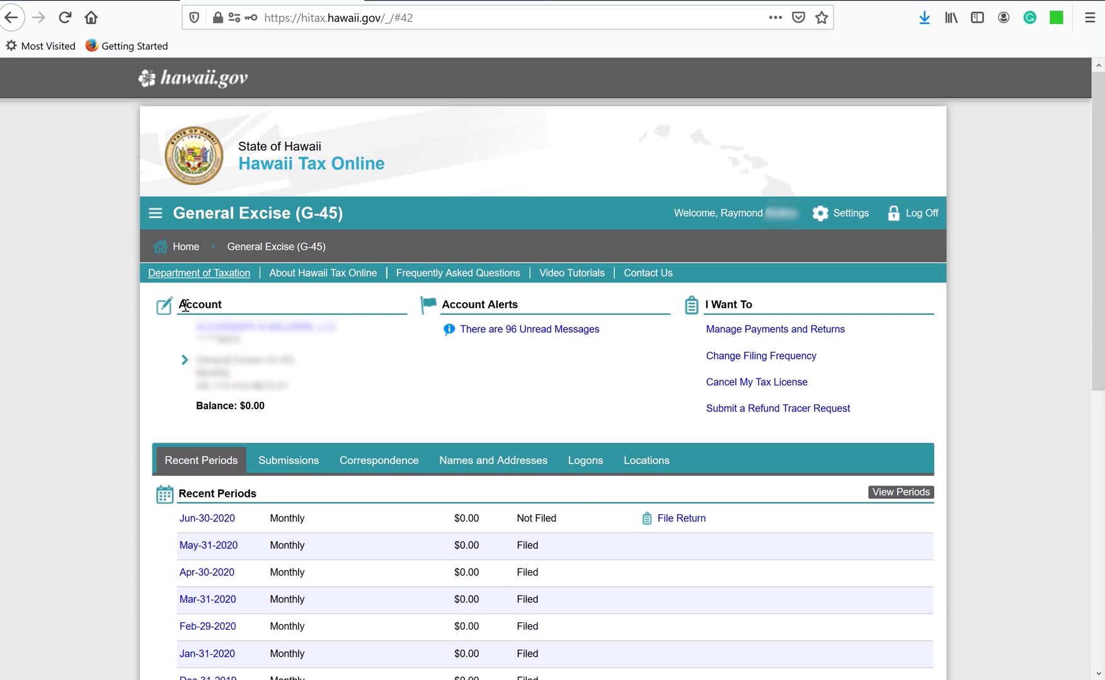
- Return home and list Submissions, showing no drafts or pending items, only processed returns
left_click(181, 248)
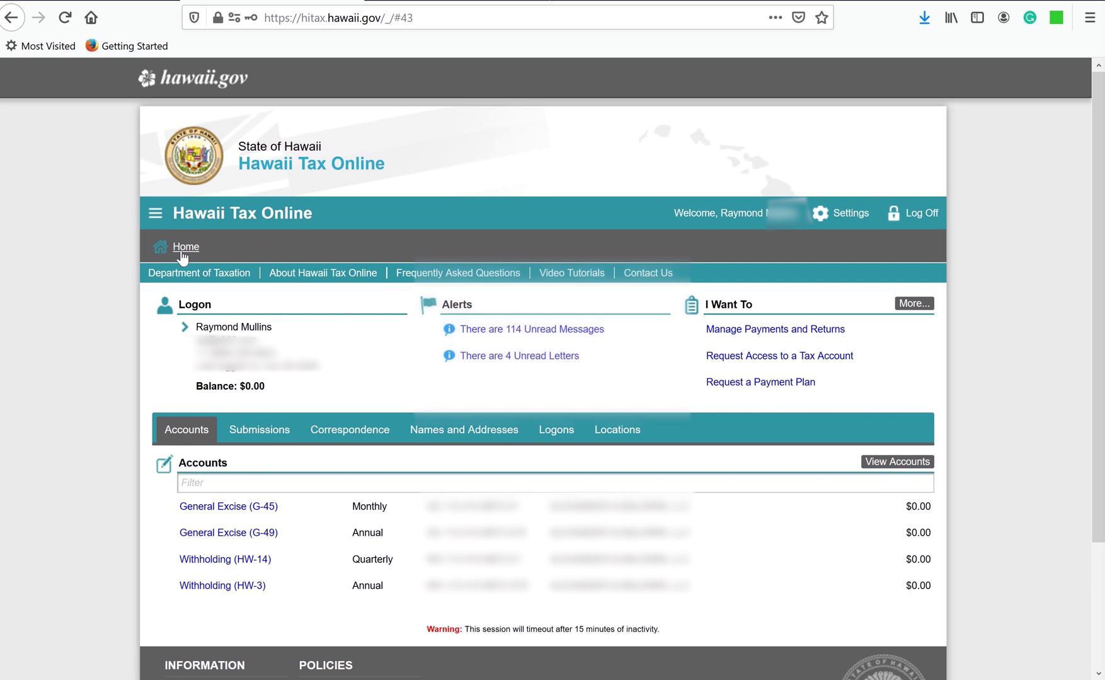
left_click(256, 434)
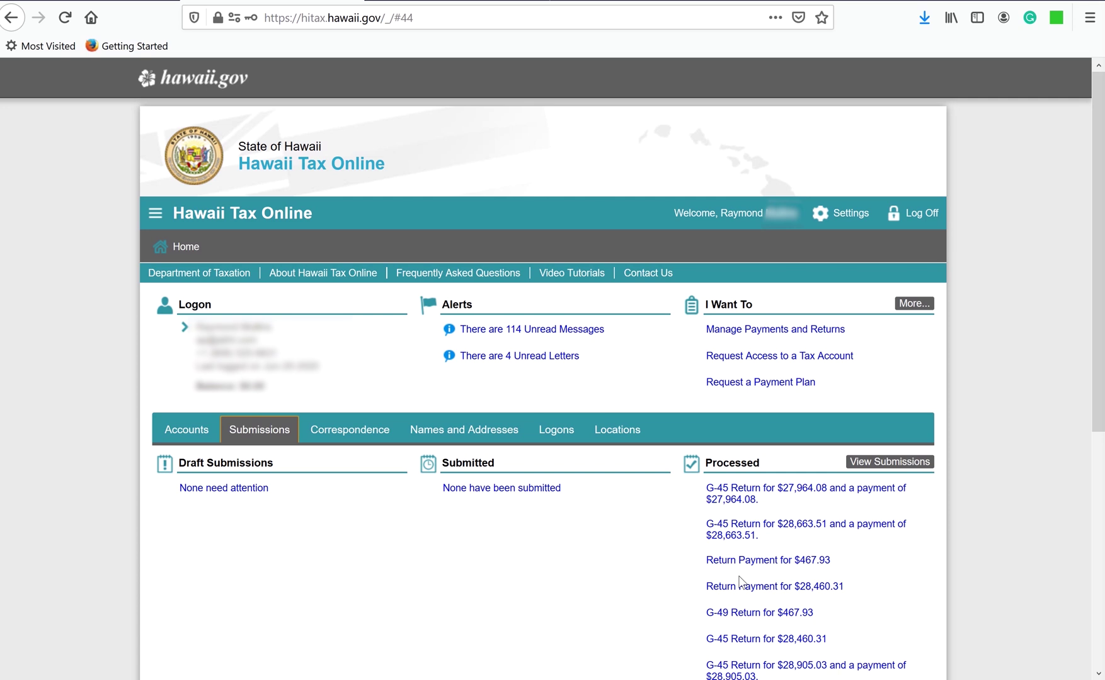
left_click(616, 594)
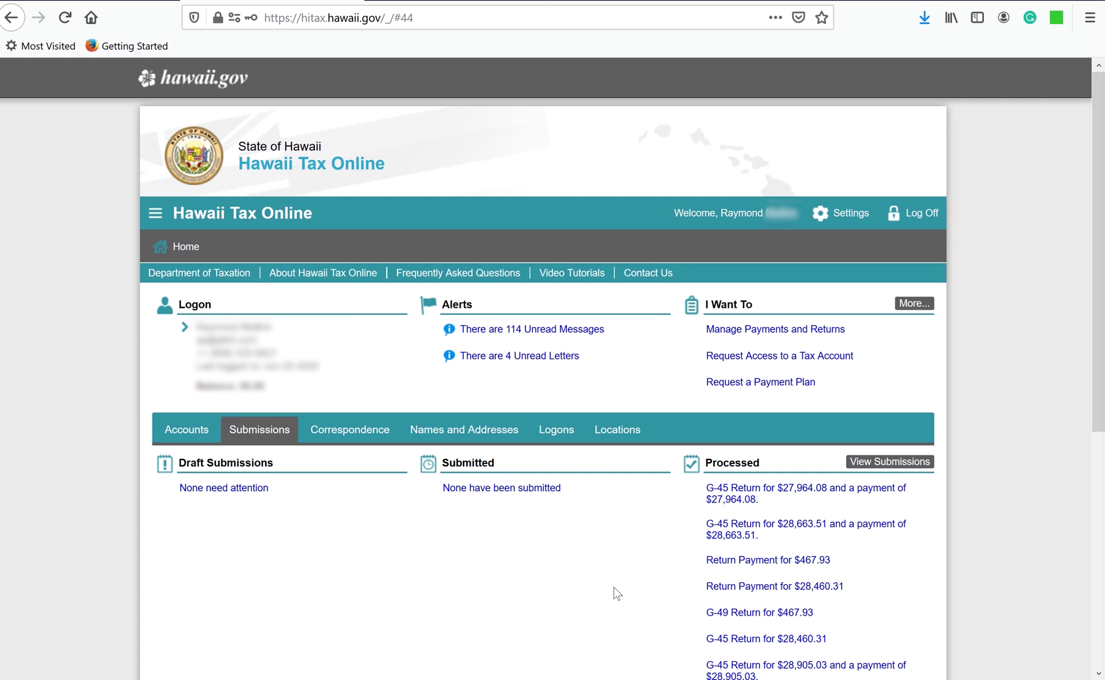